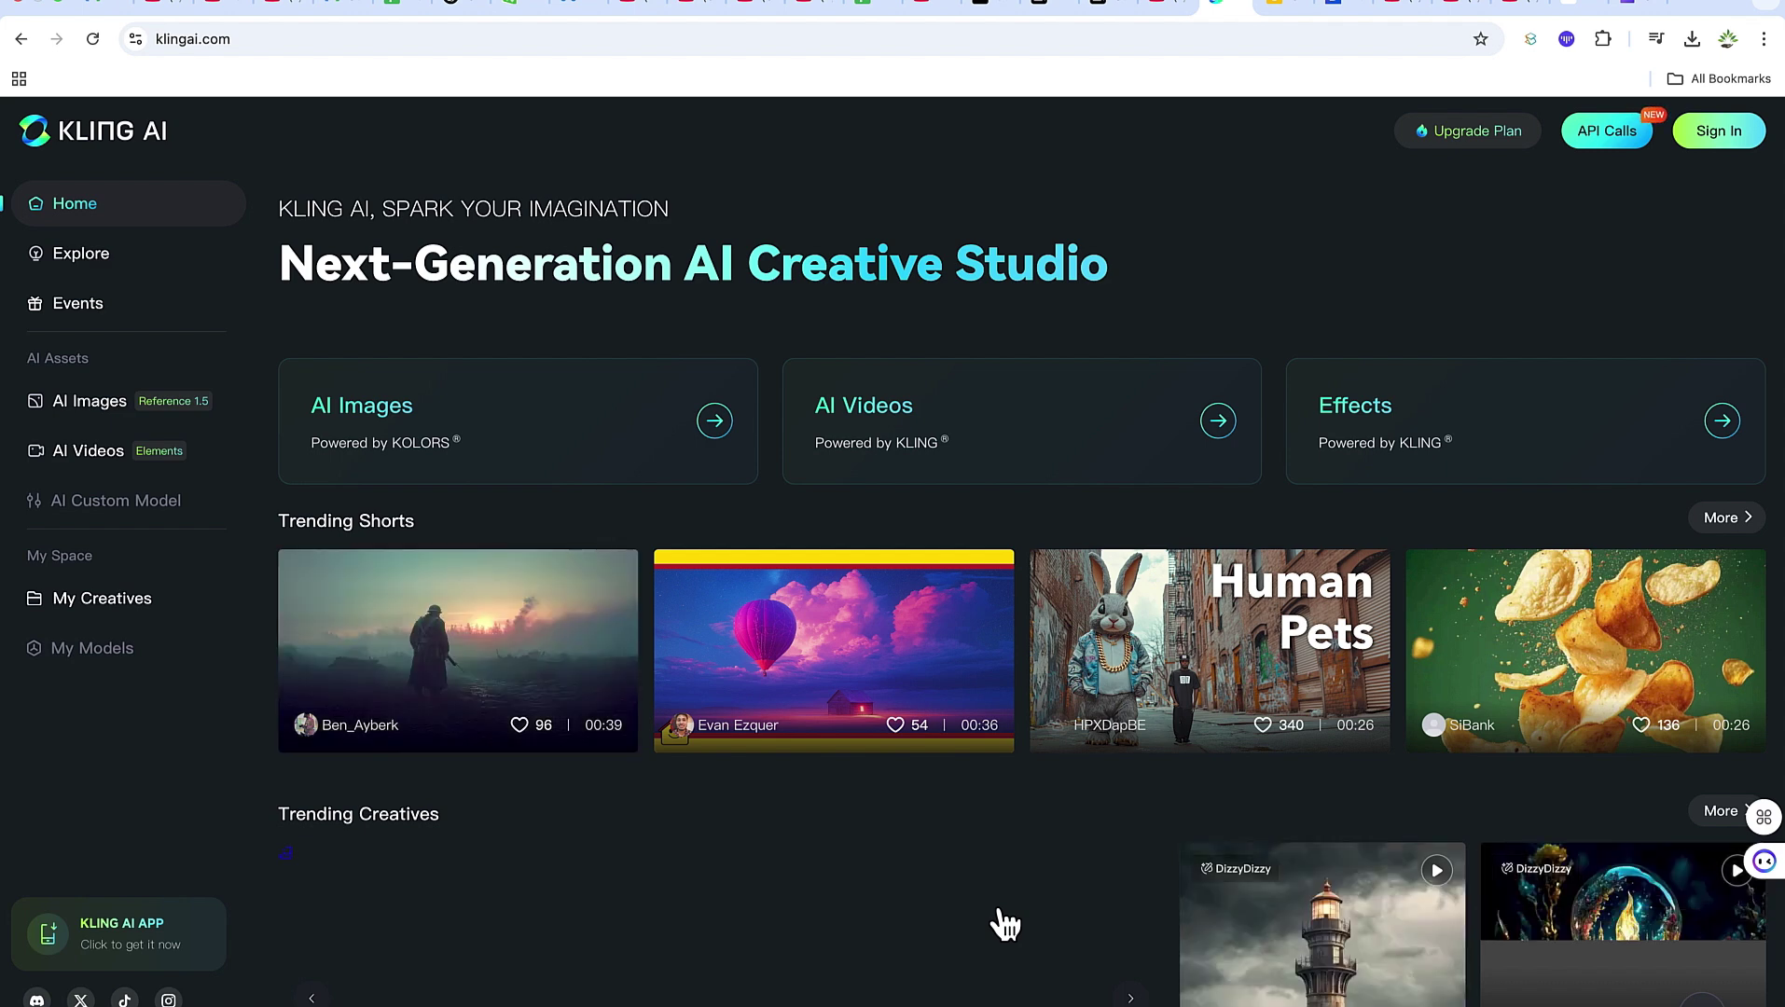
- Enter a Text to Image prompt asking for a man holding a lion on a rope in a busy street
scroll(1002, 921, "down", 3)
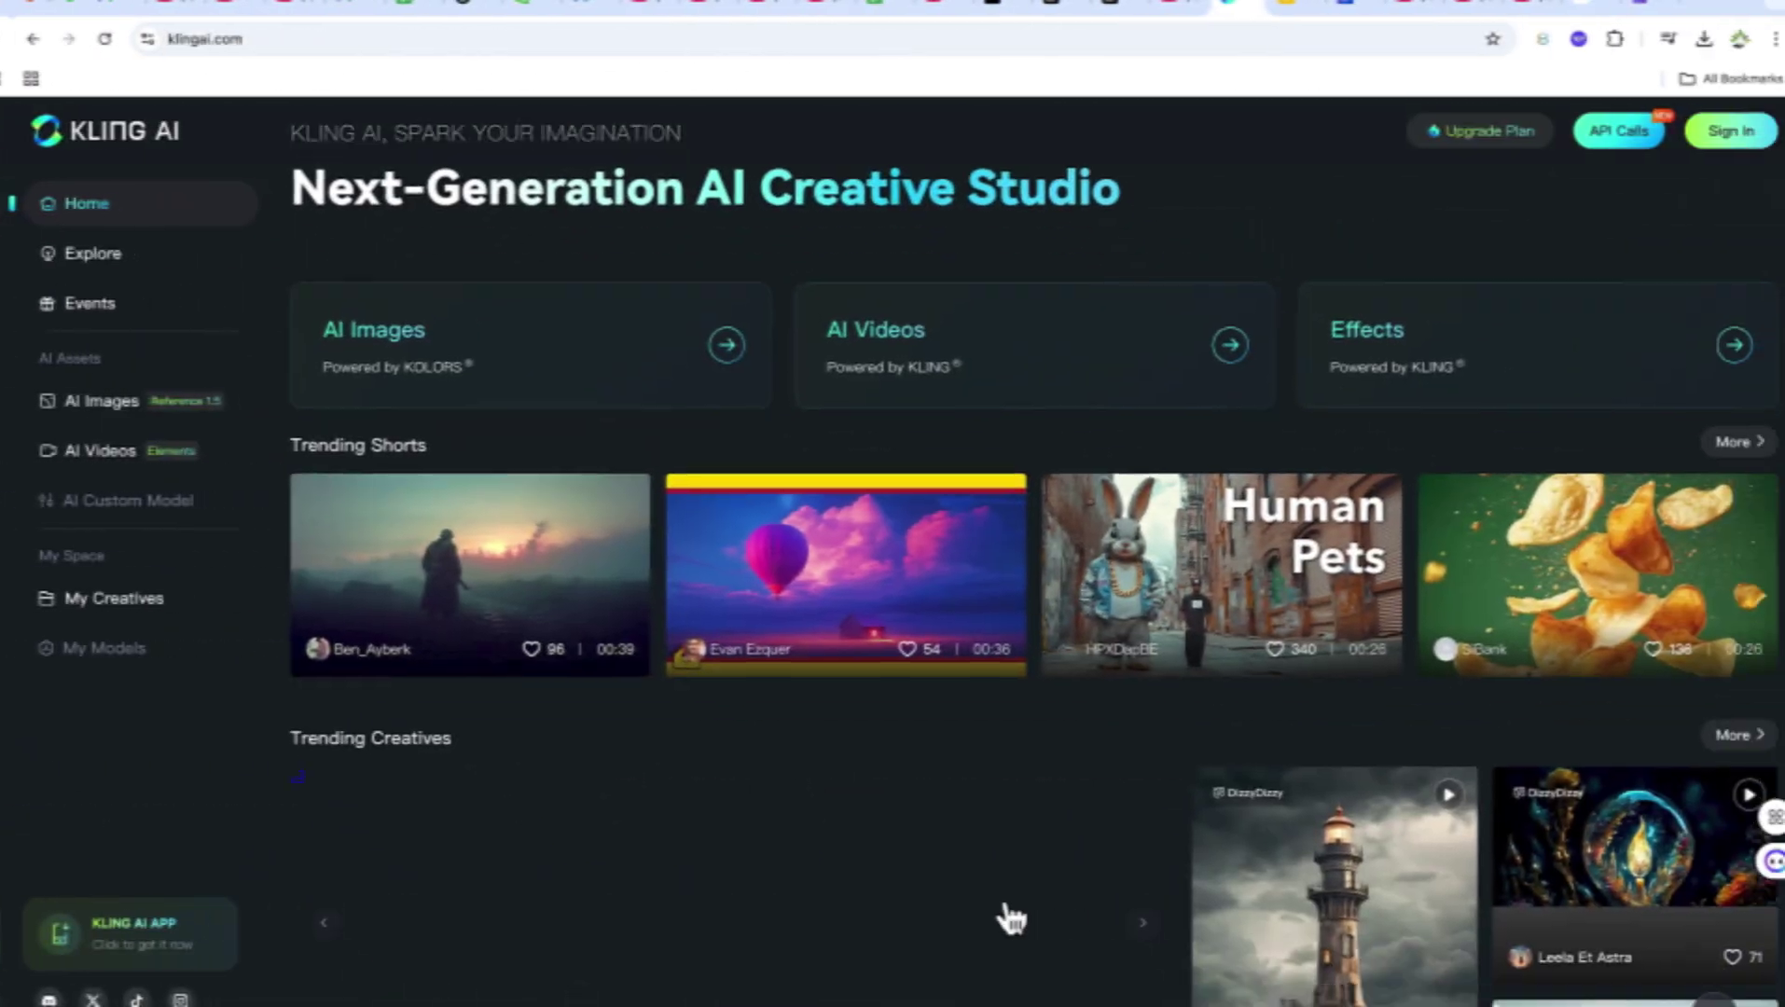
scroll(998, 919, "down", 6)
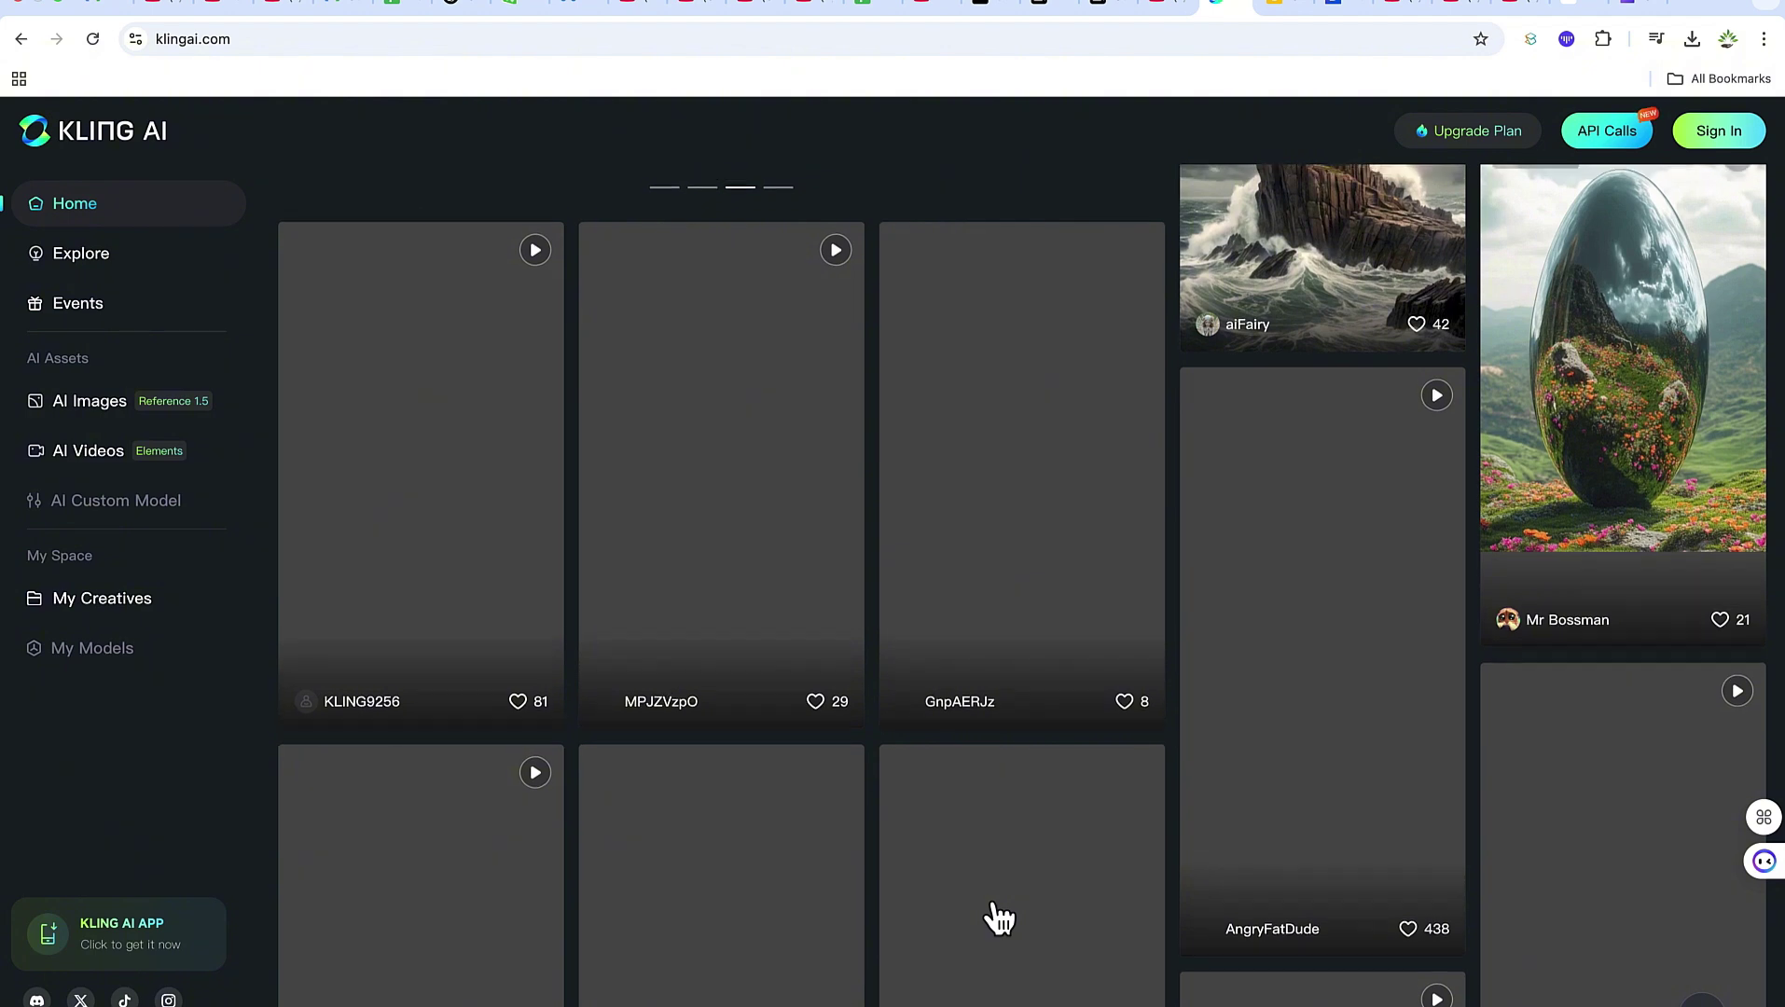
scroll(999, 918, "up", 5)
mouse_move(1264, 676)
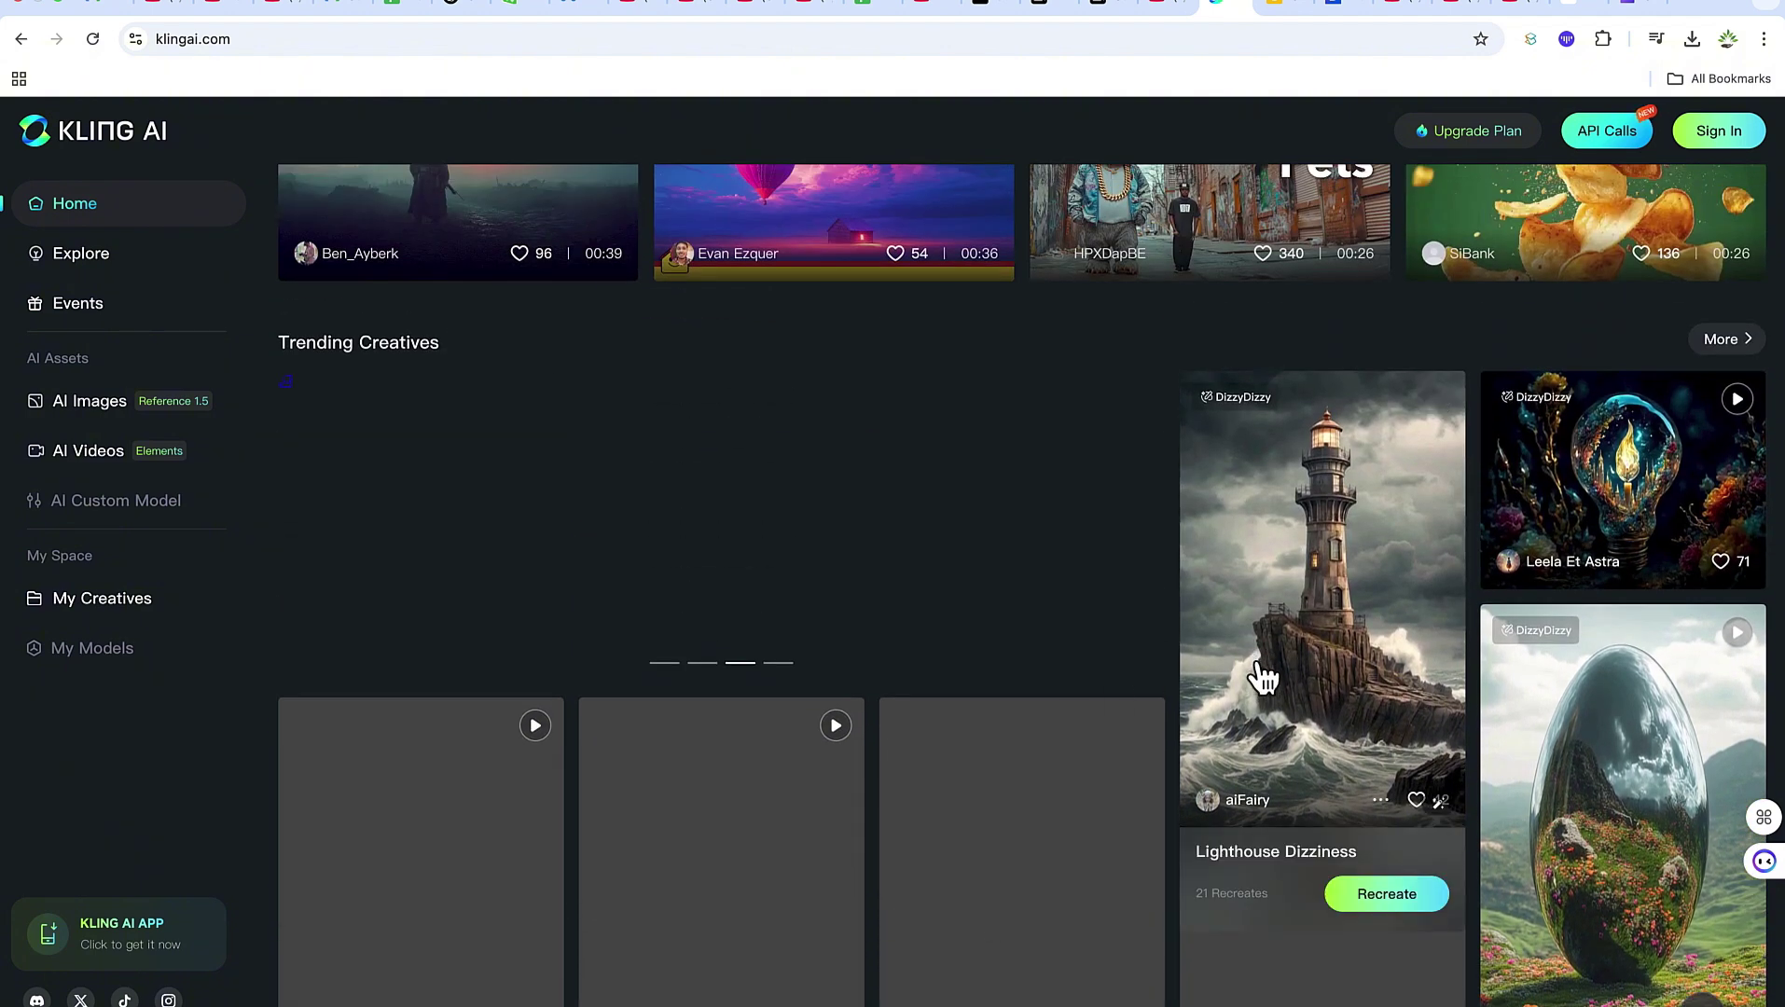
scroll(1005, 876, "down", 10)
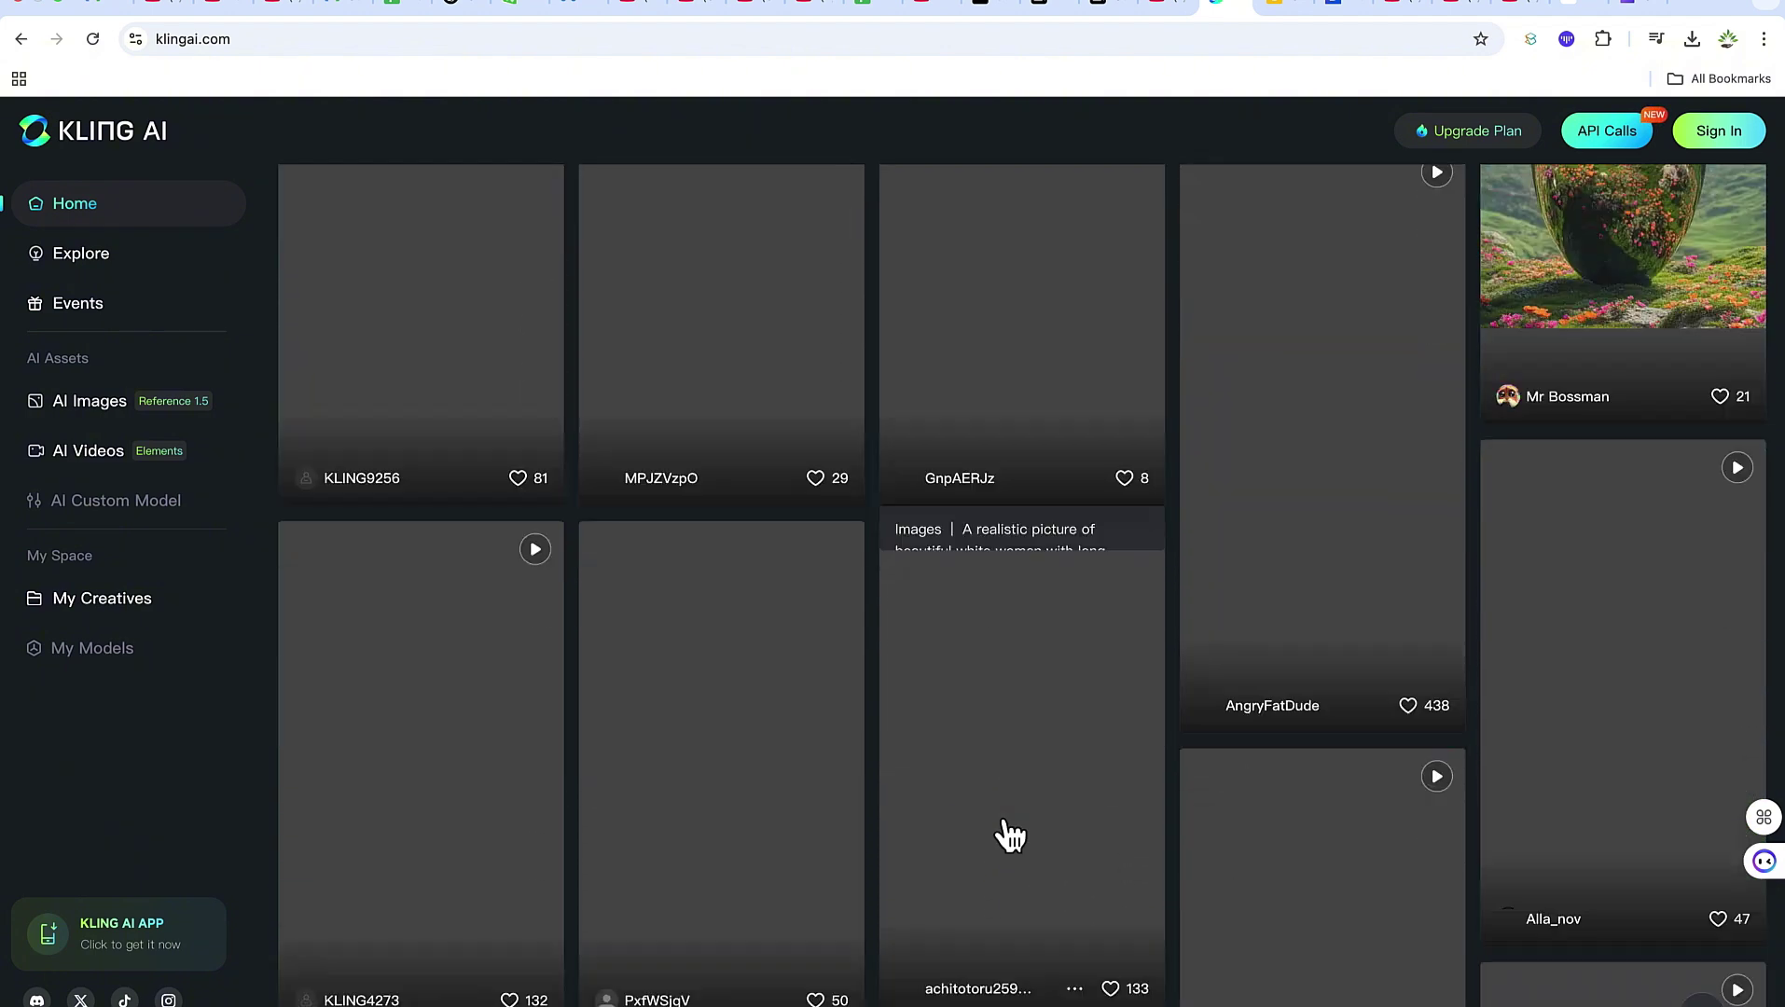
mouse_move(1003, 821)
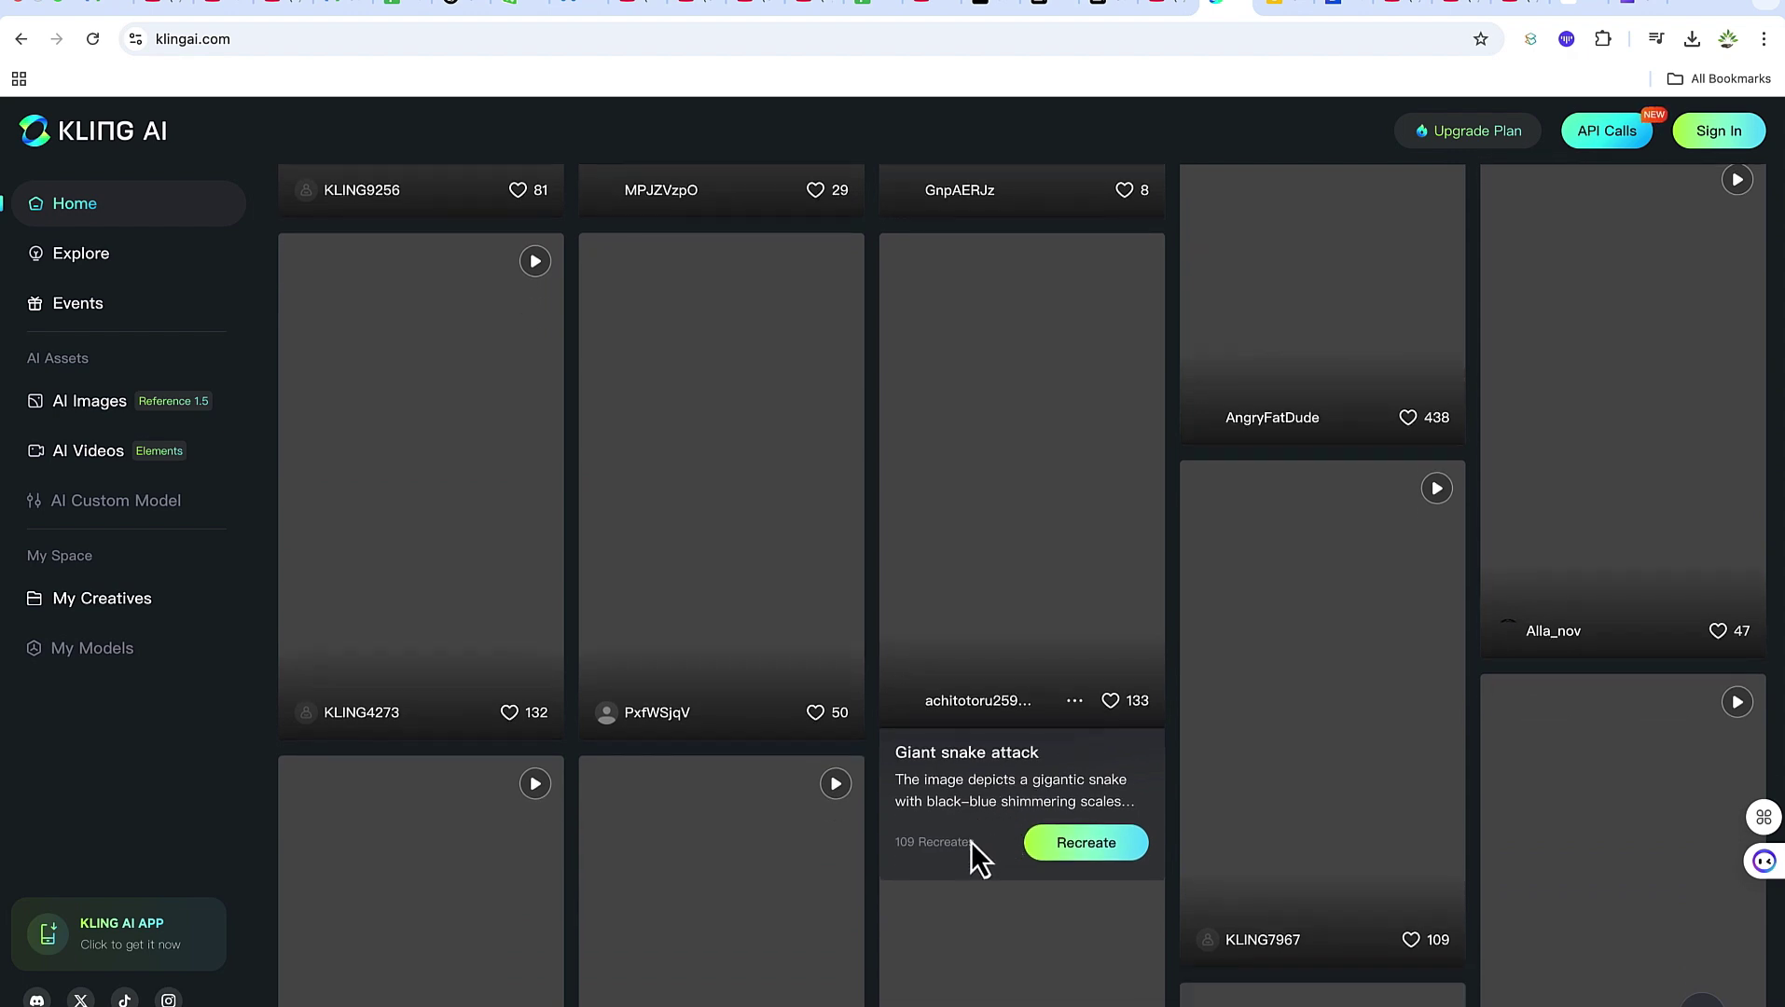
scroll(812, 858, "up", 10)
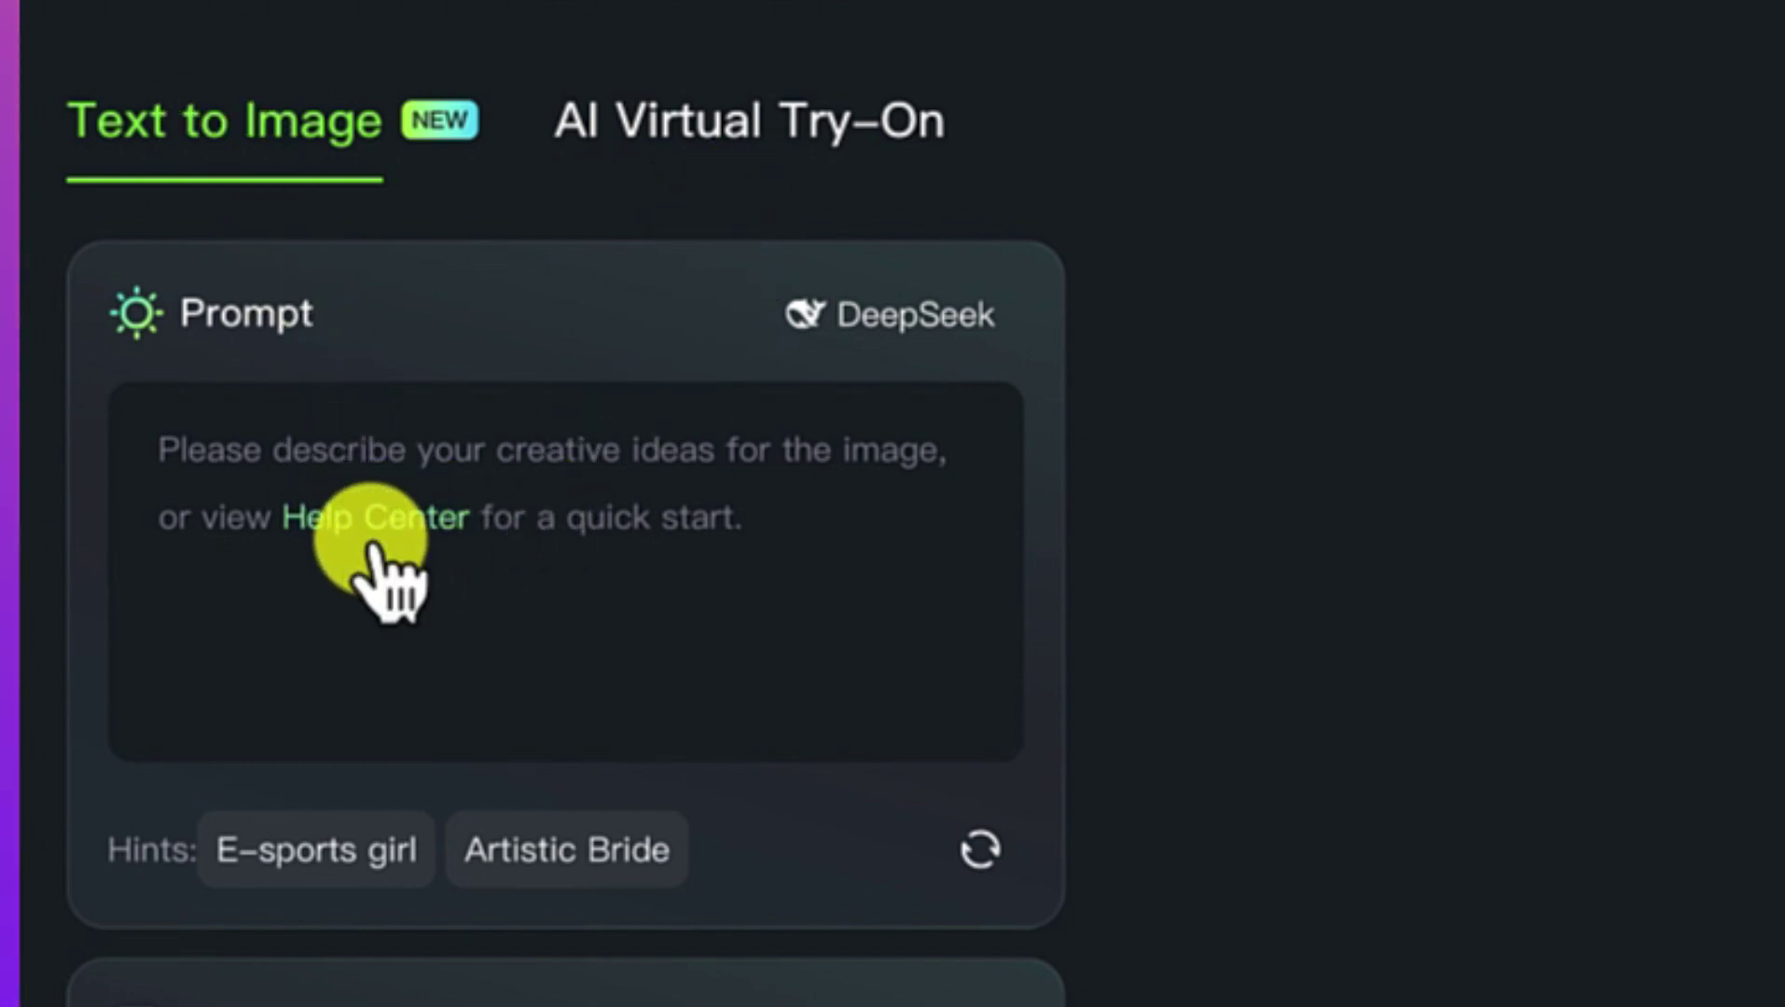
left_click(425, 623)
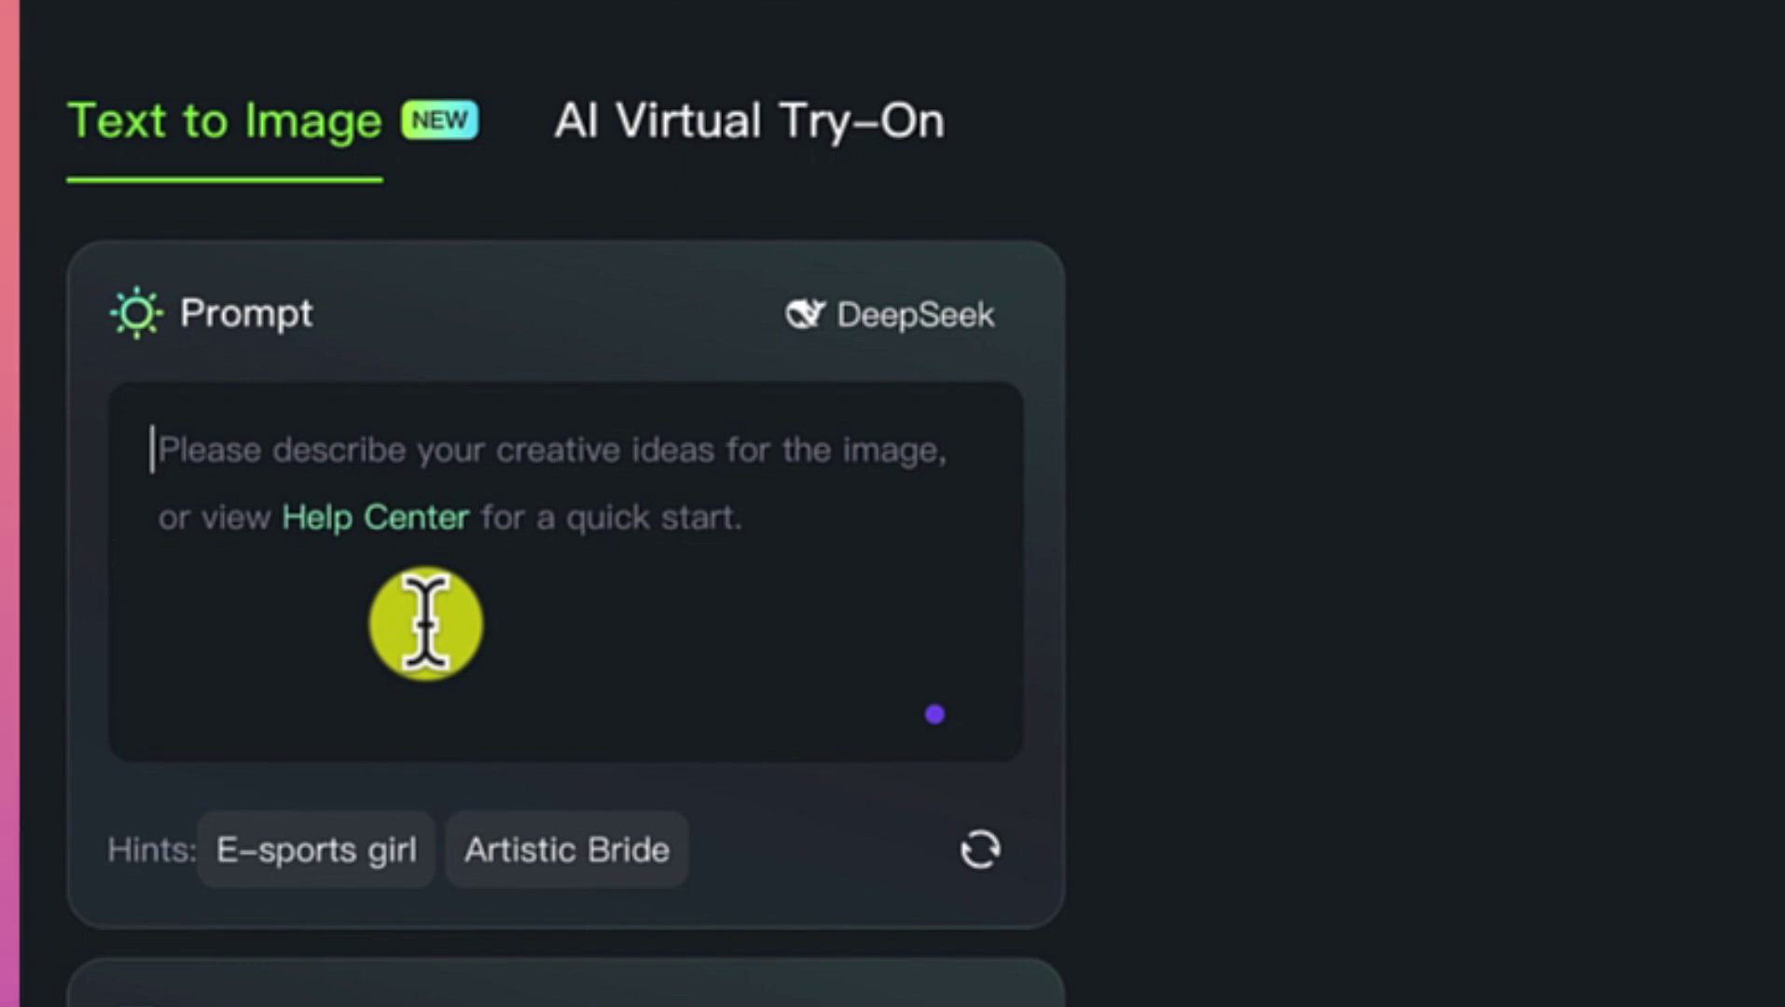
type("Give me the image of a man holding a lion with a rope")
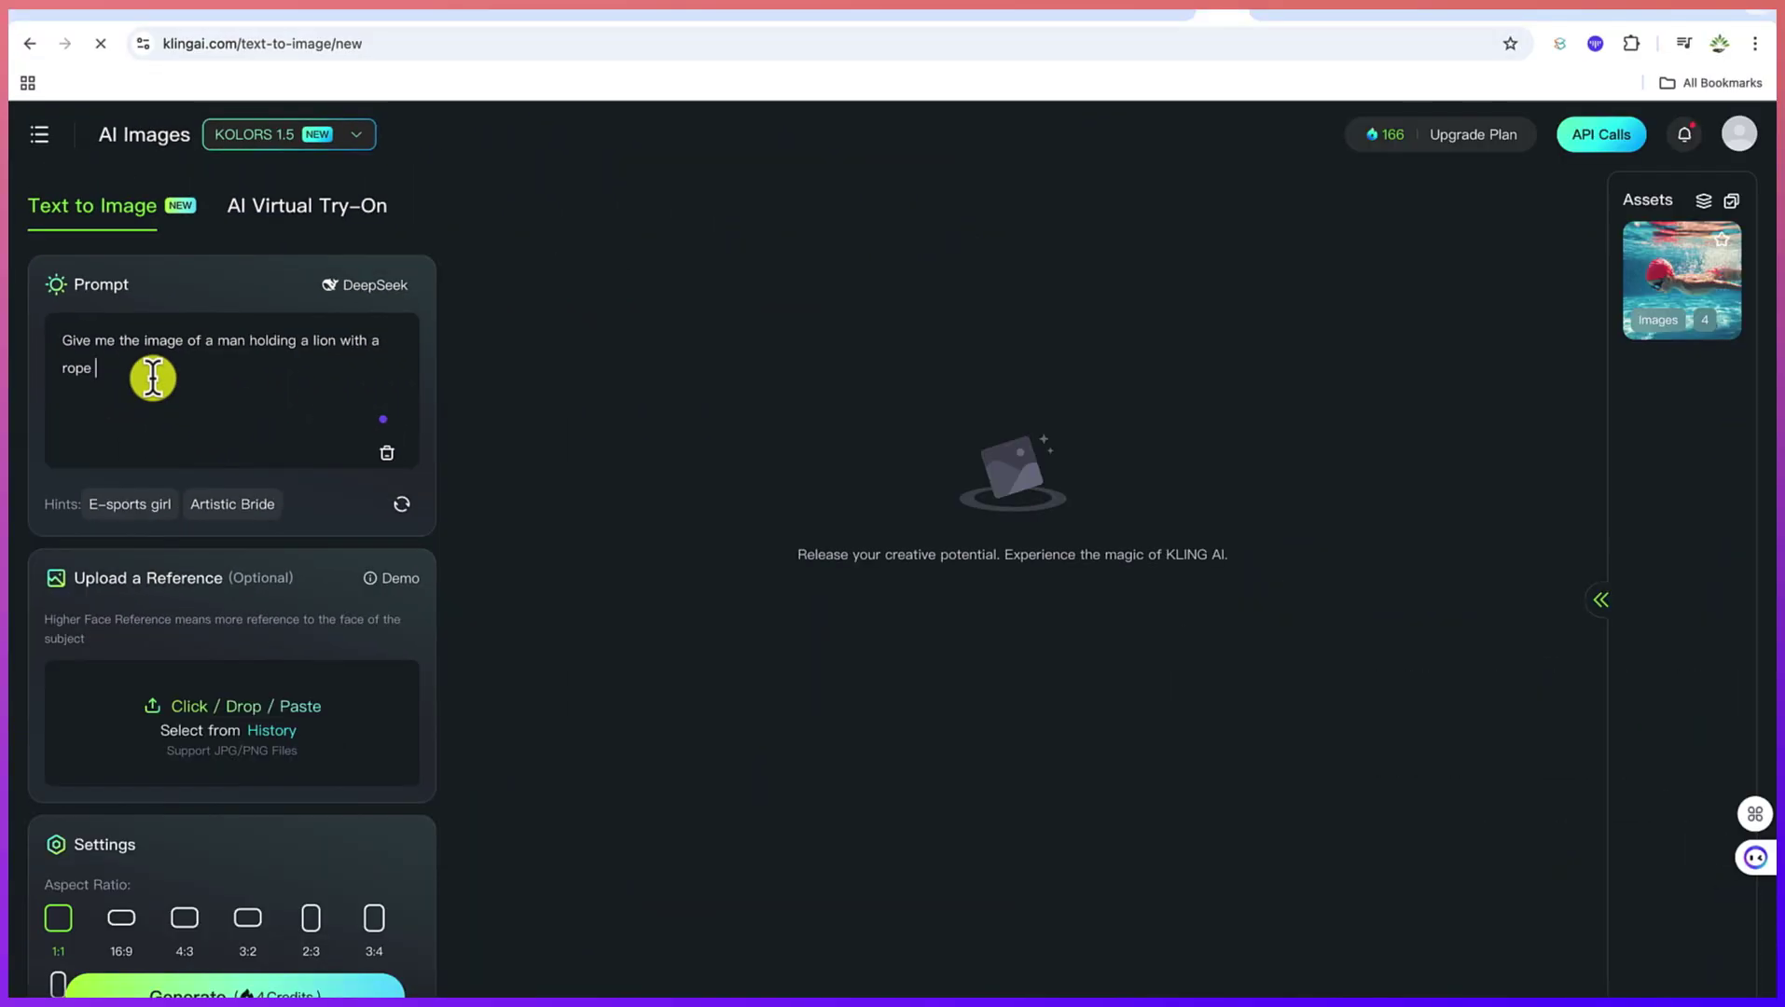
type("in a bus")
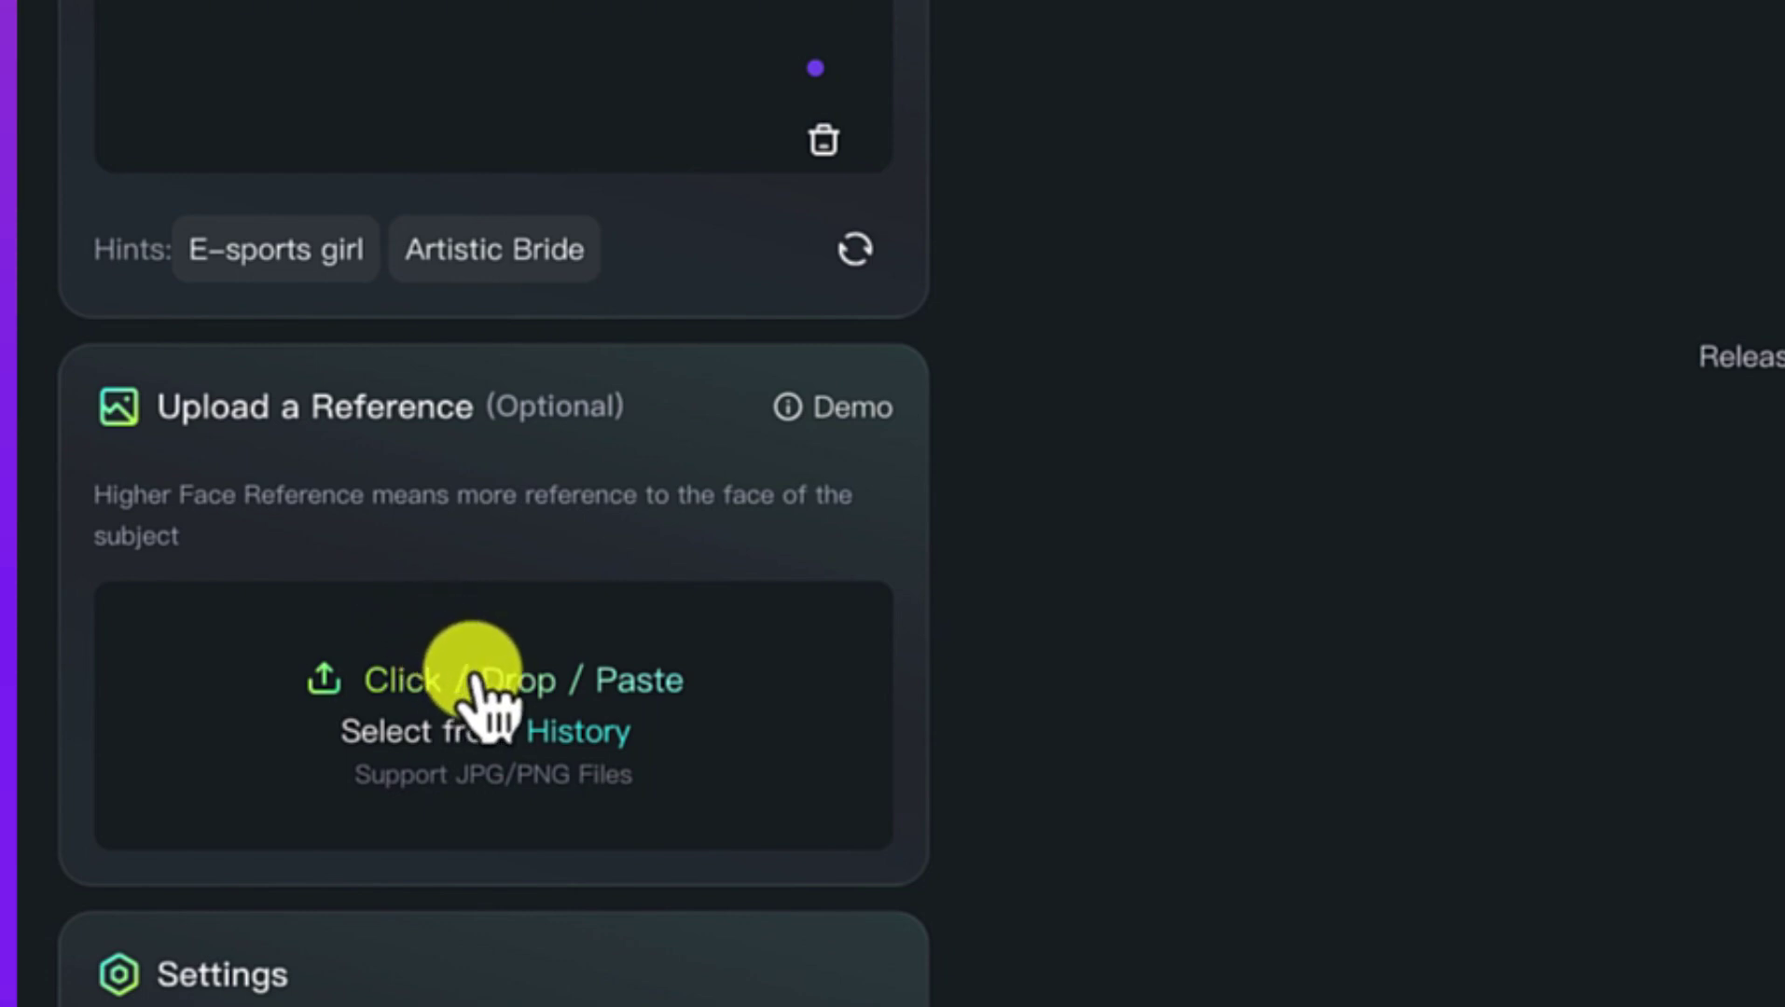
- Choose the 16:9 aspect ratio, keep Generating Count at 4, and generate the images
scroll(438, 839, "down", 4)
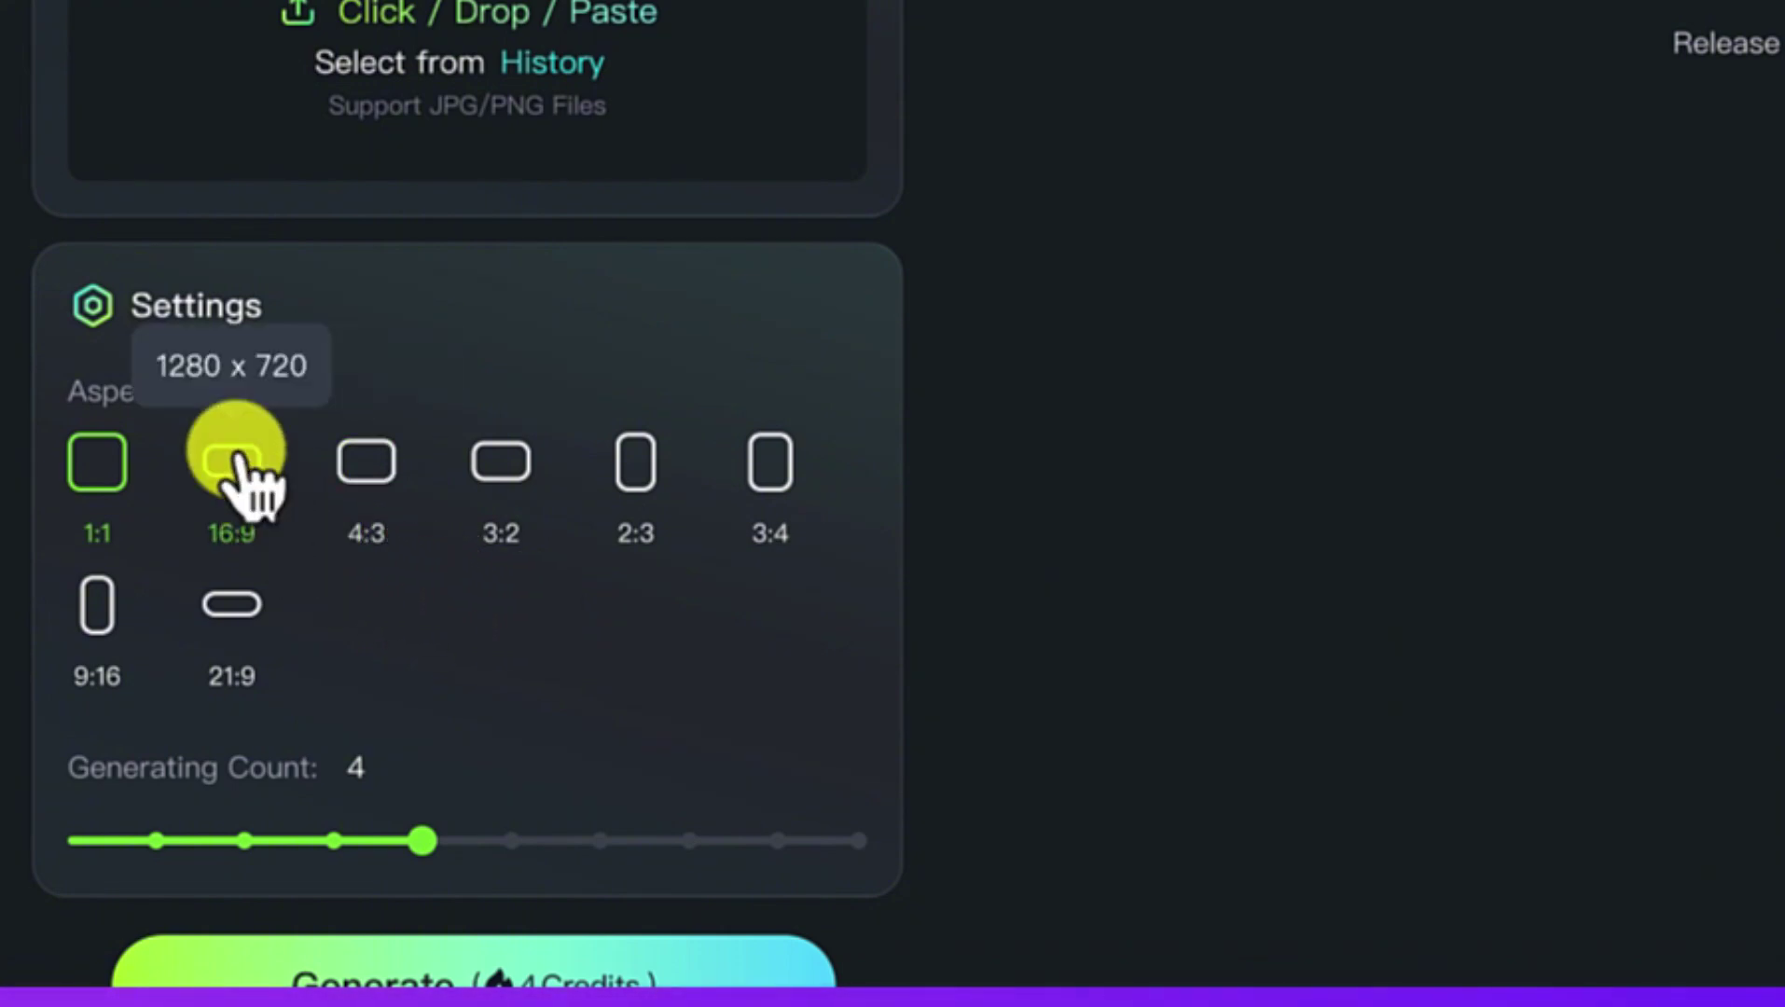
mouse_move(426, 856)
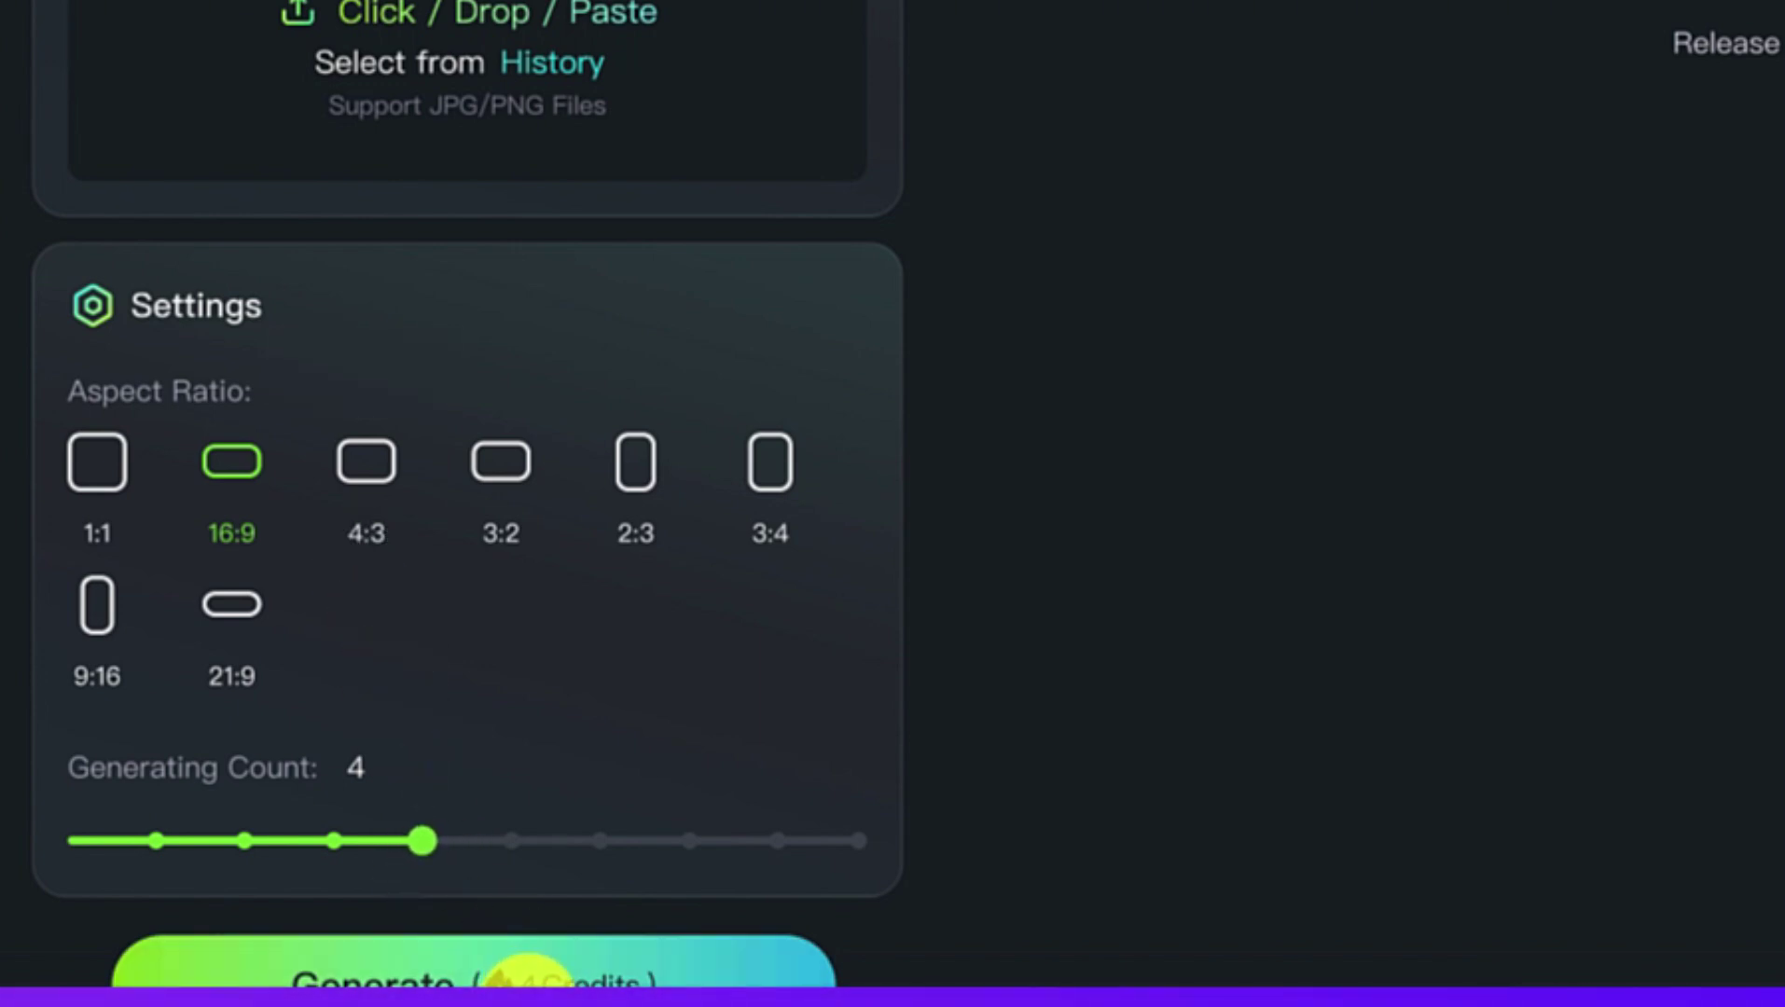
left_click(578, 962)
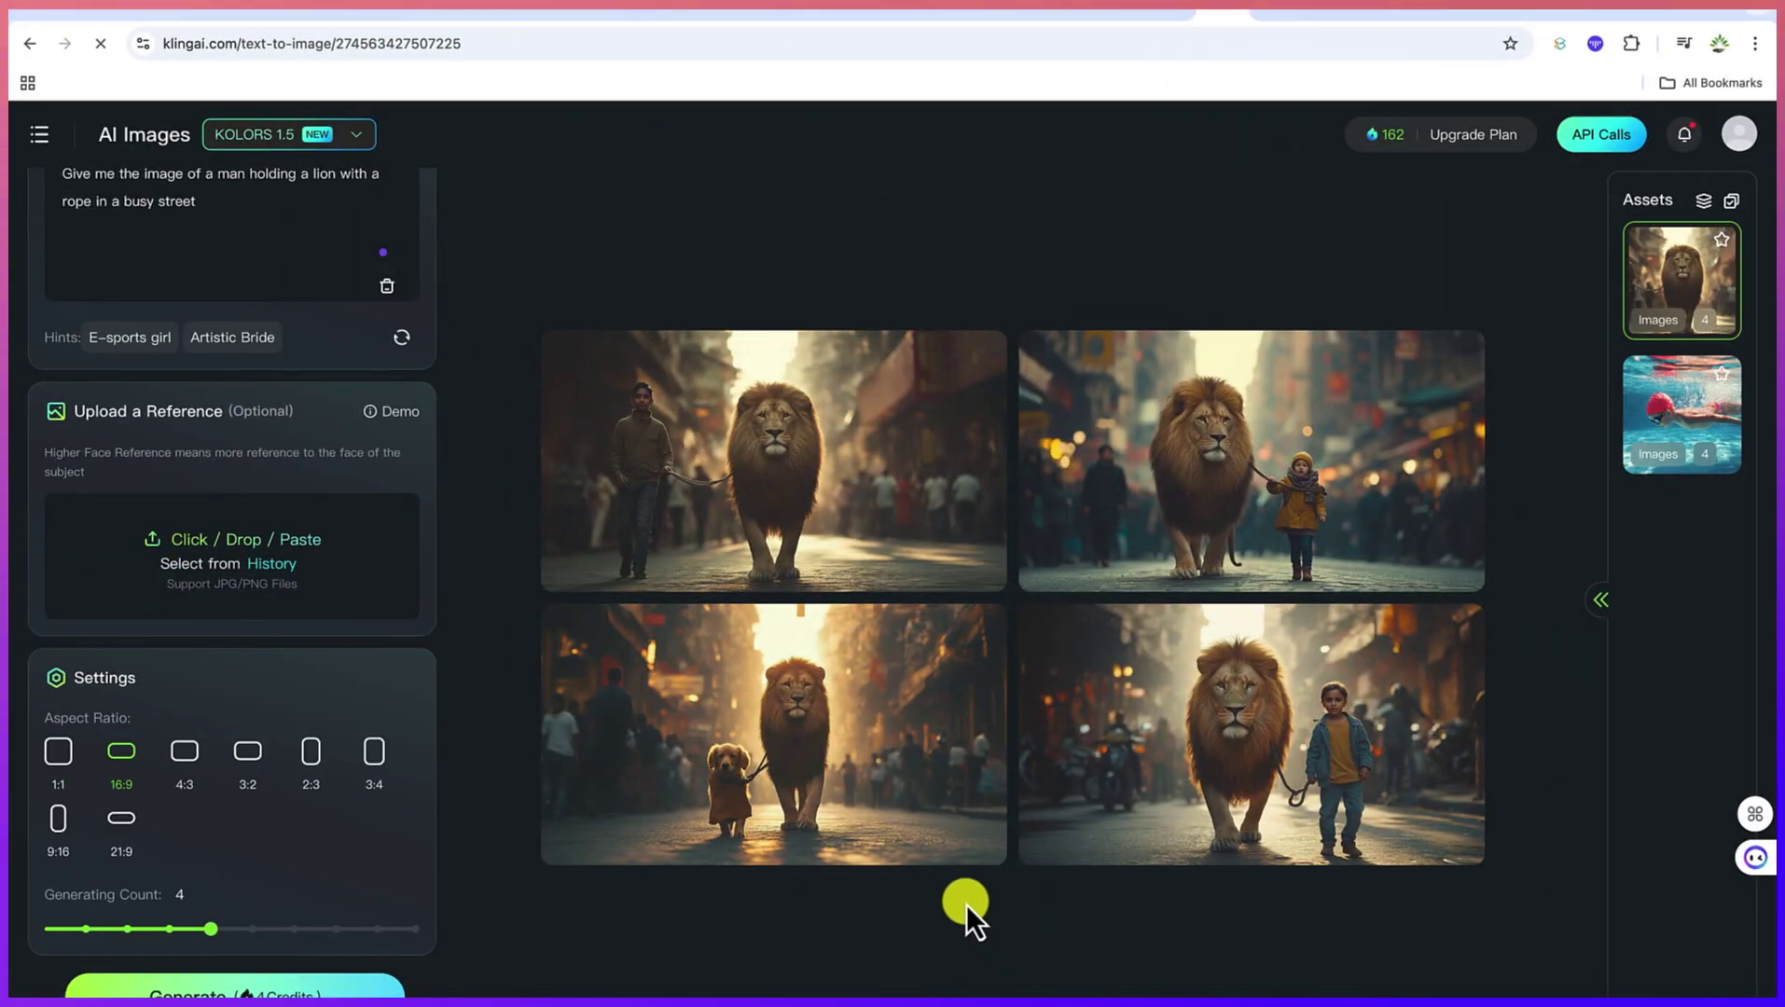
- Compare the four finished 16:9 images of the lion led on a rope through the street
mouse_move(898, 812)
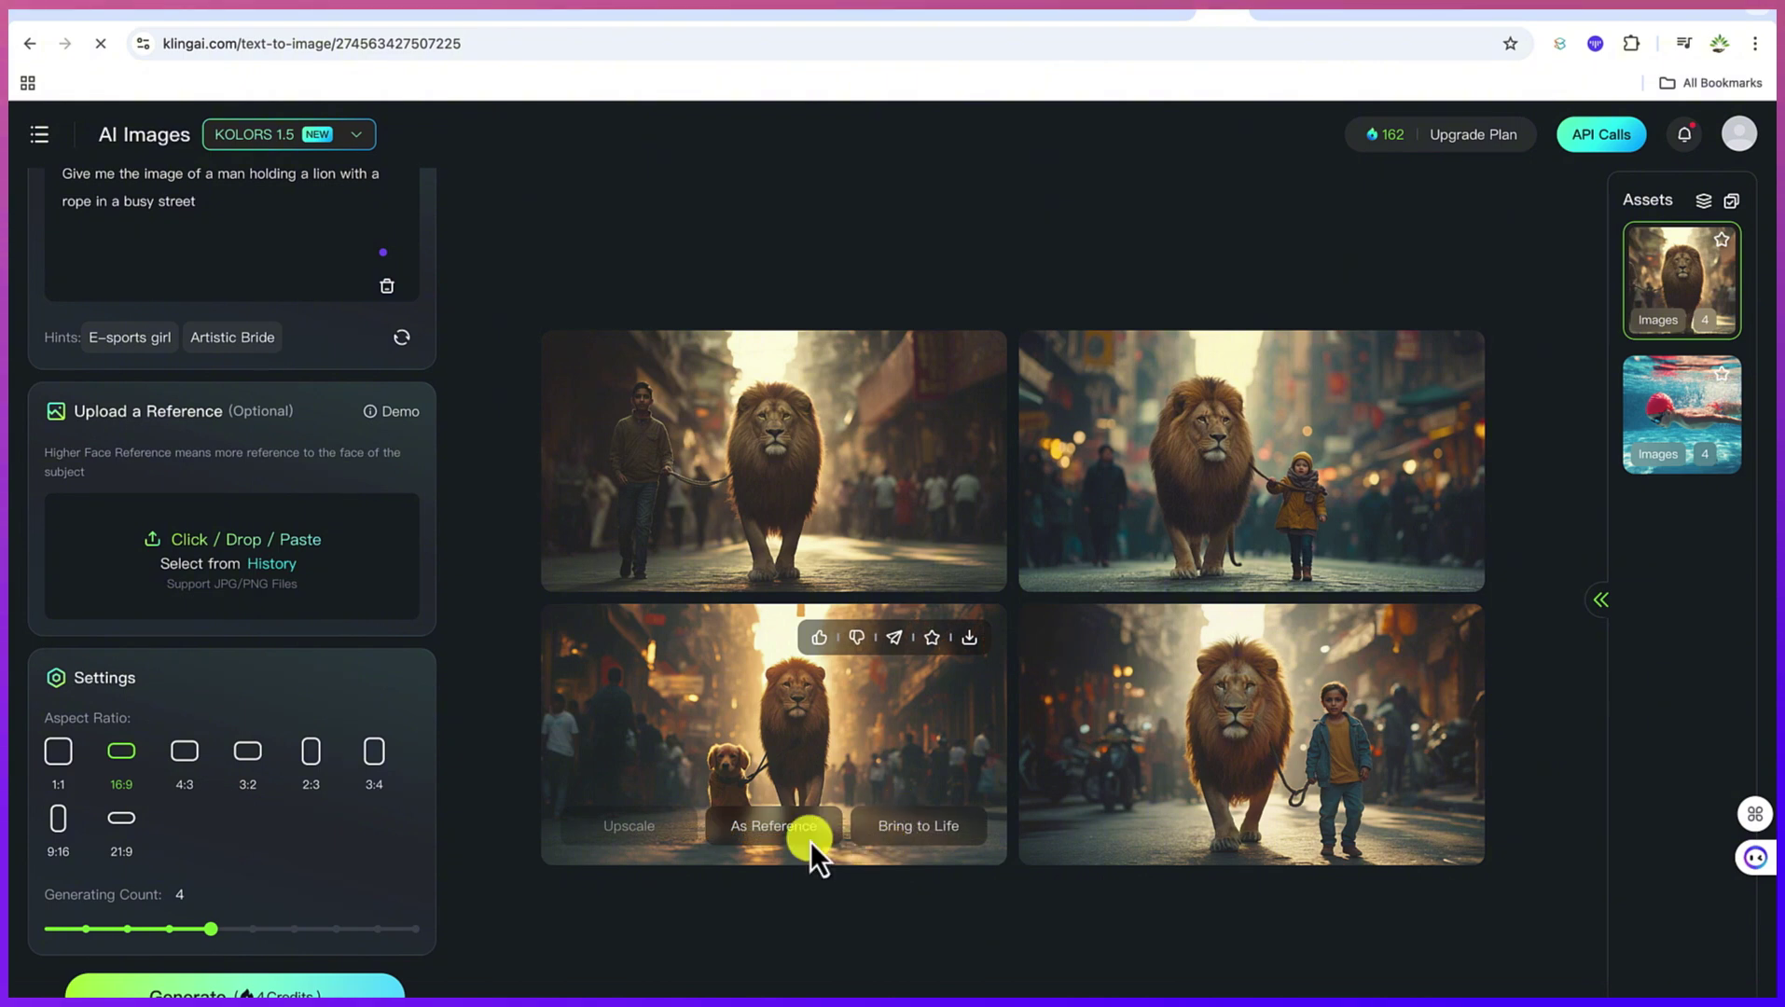
mouse_move(713, 443)
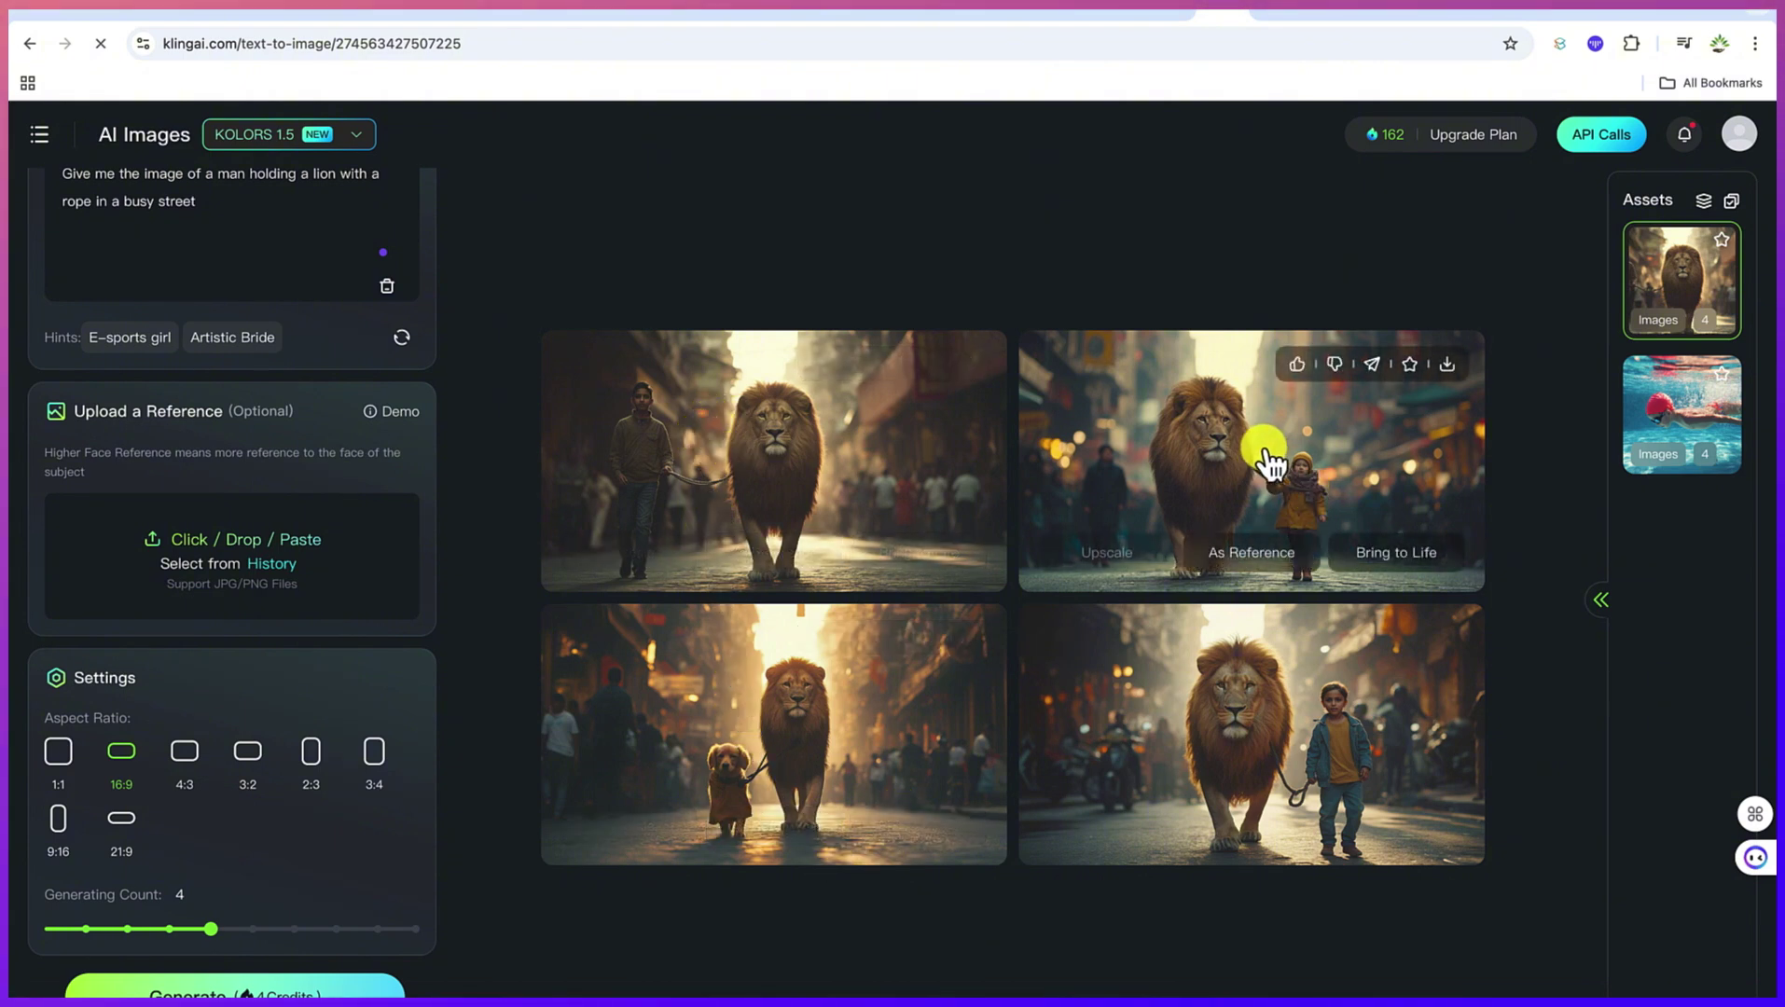
mouse_move(1274, 768)
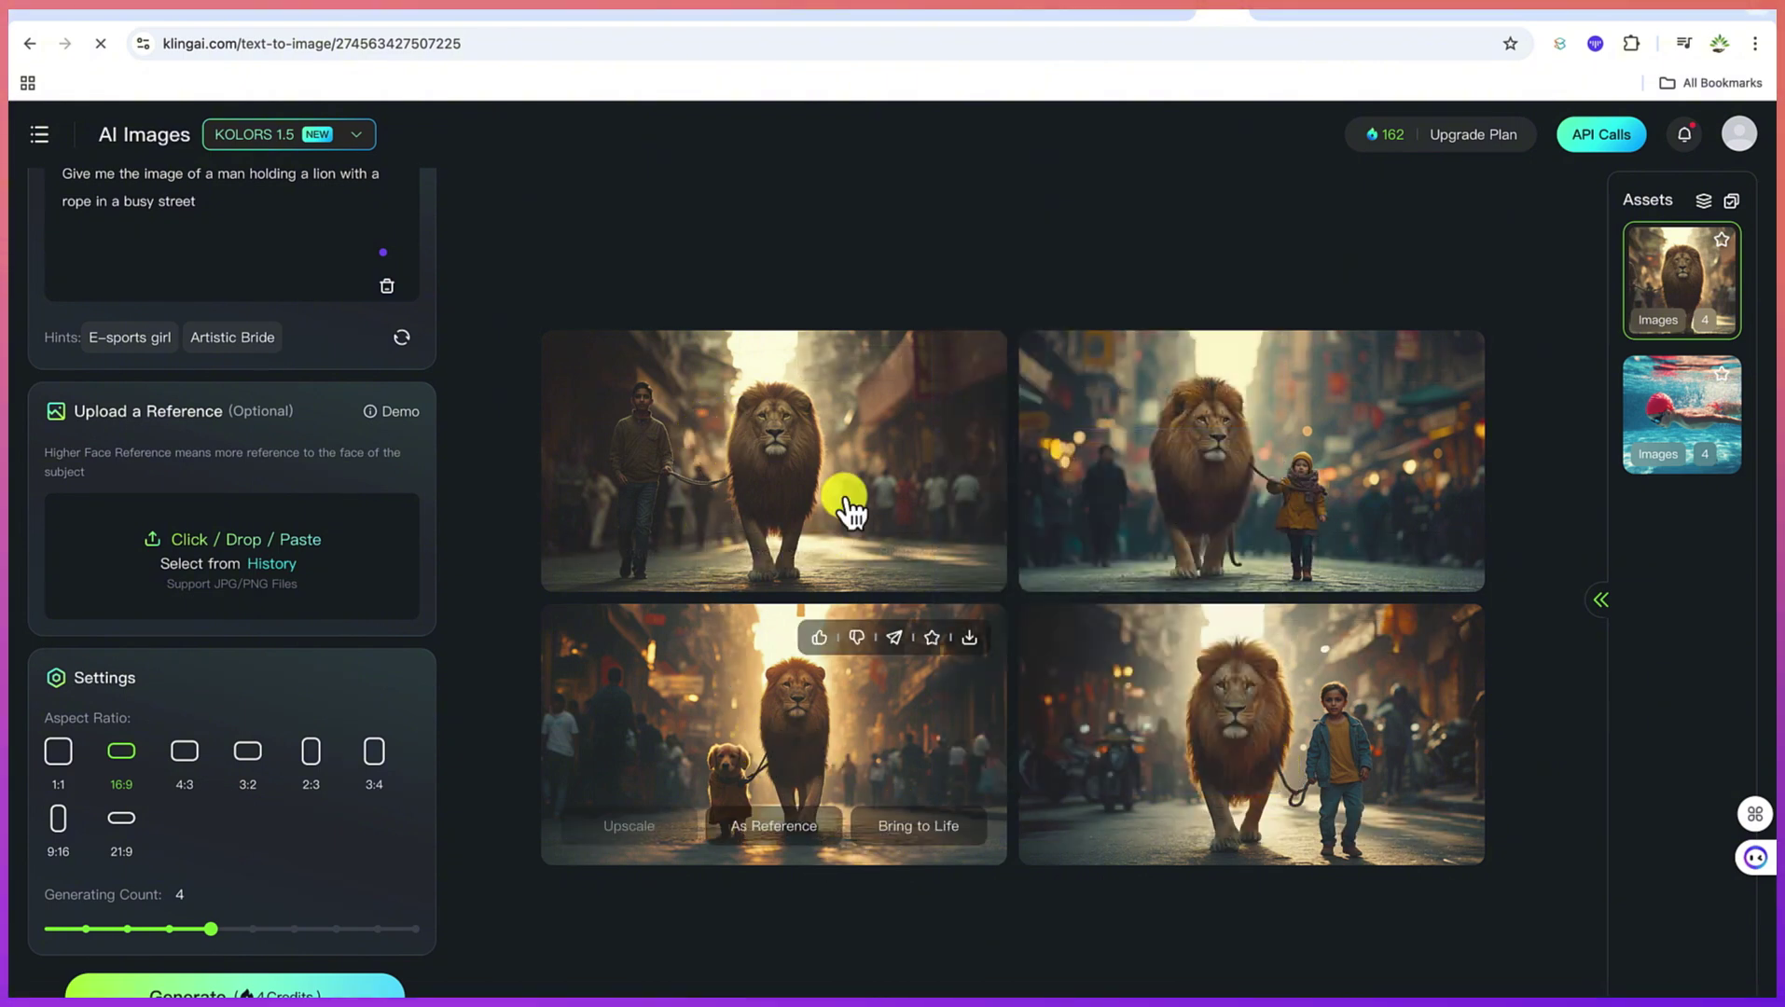
mouse_move(830, 499)
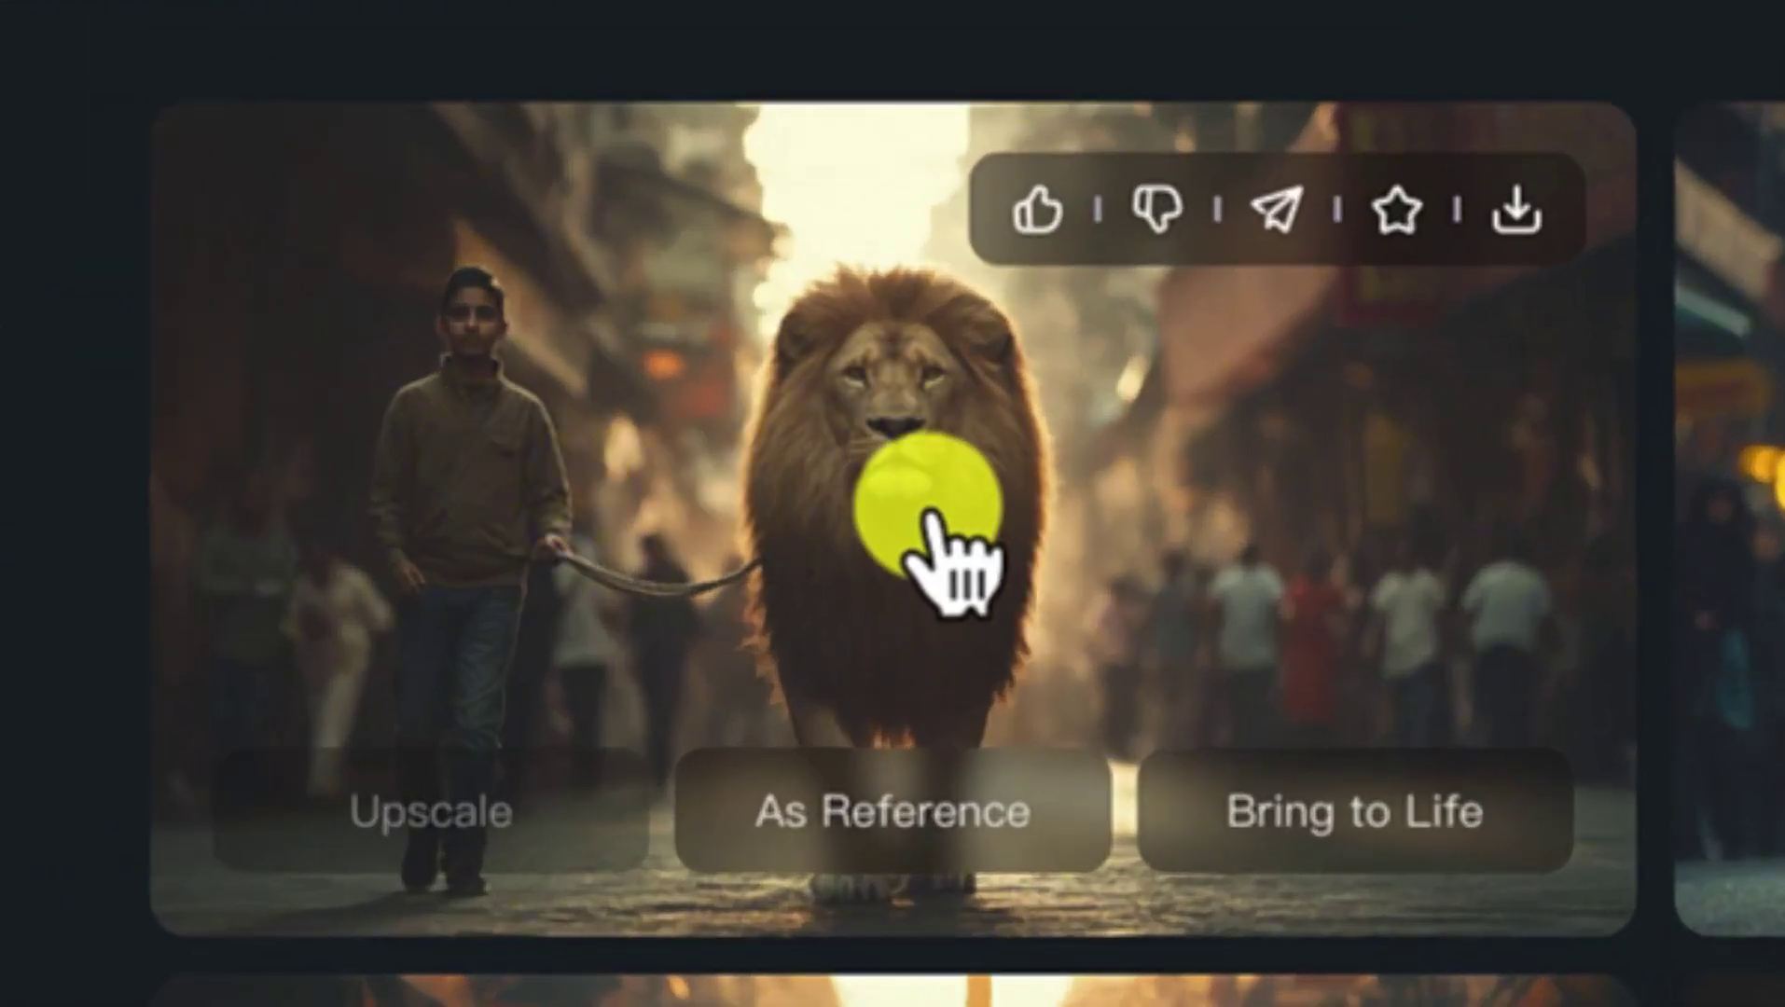
mouse_move(1283, 515)
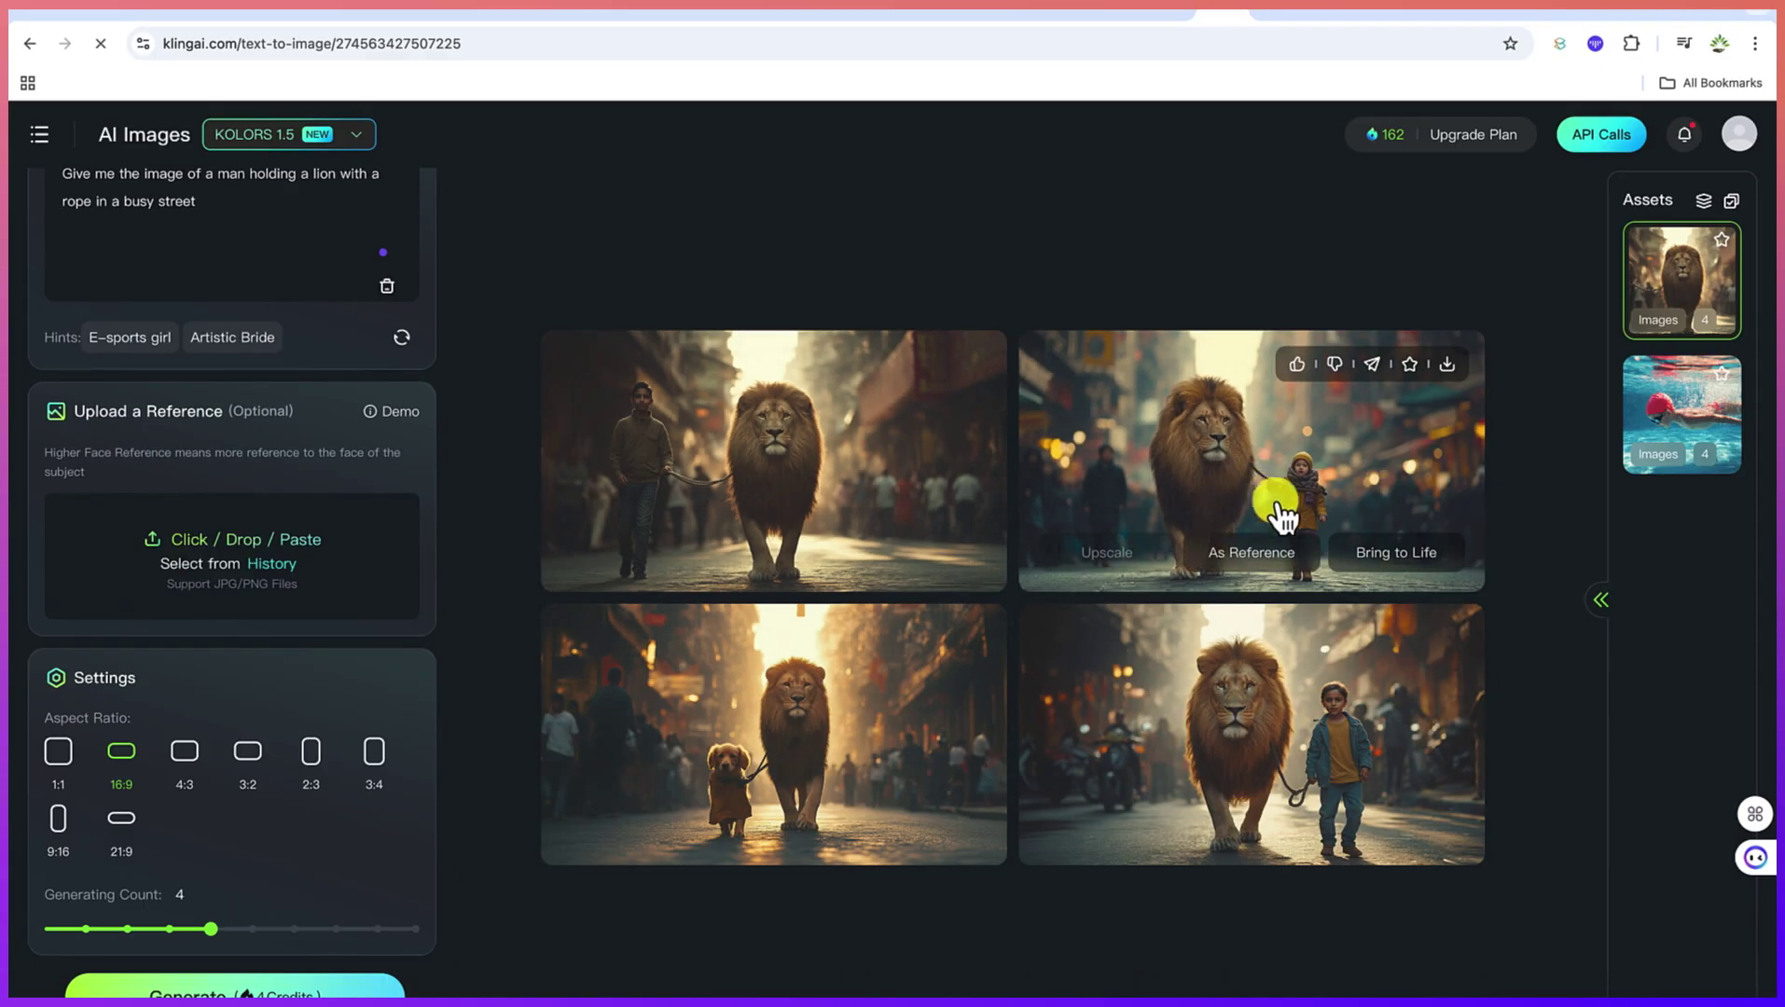
mouse_move(1331, 719)
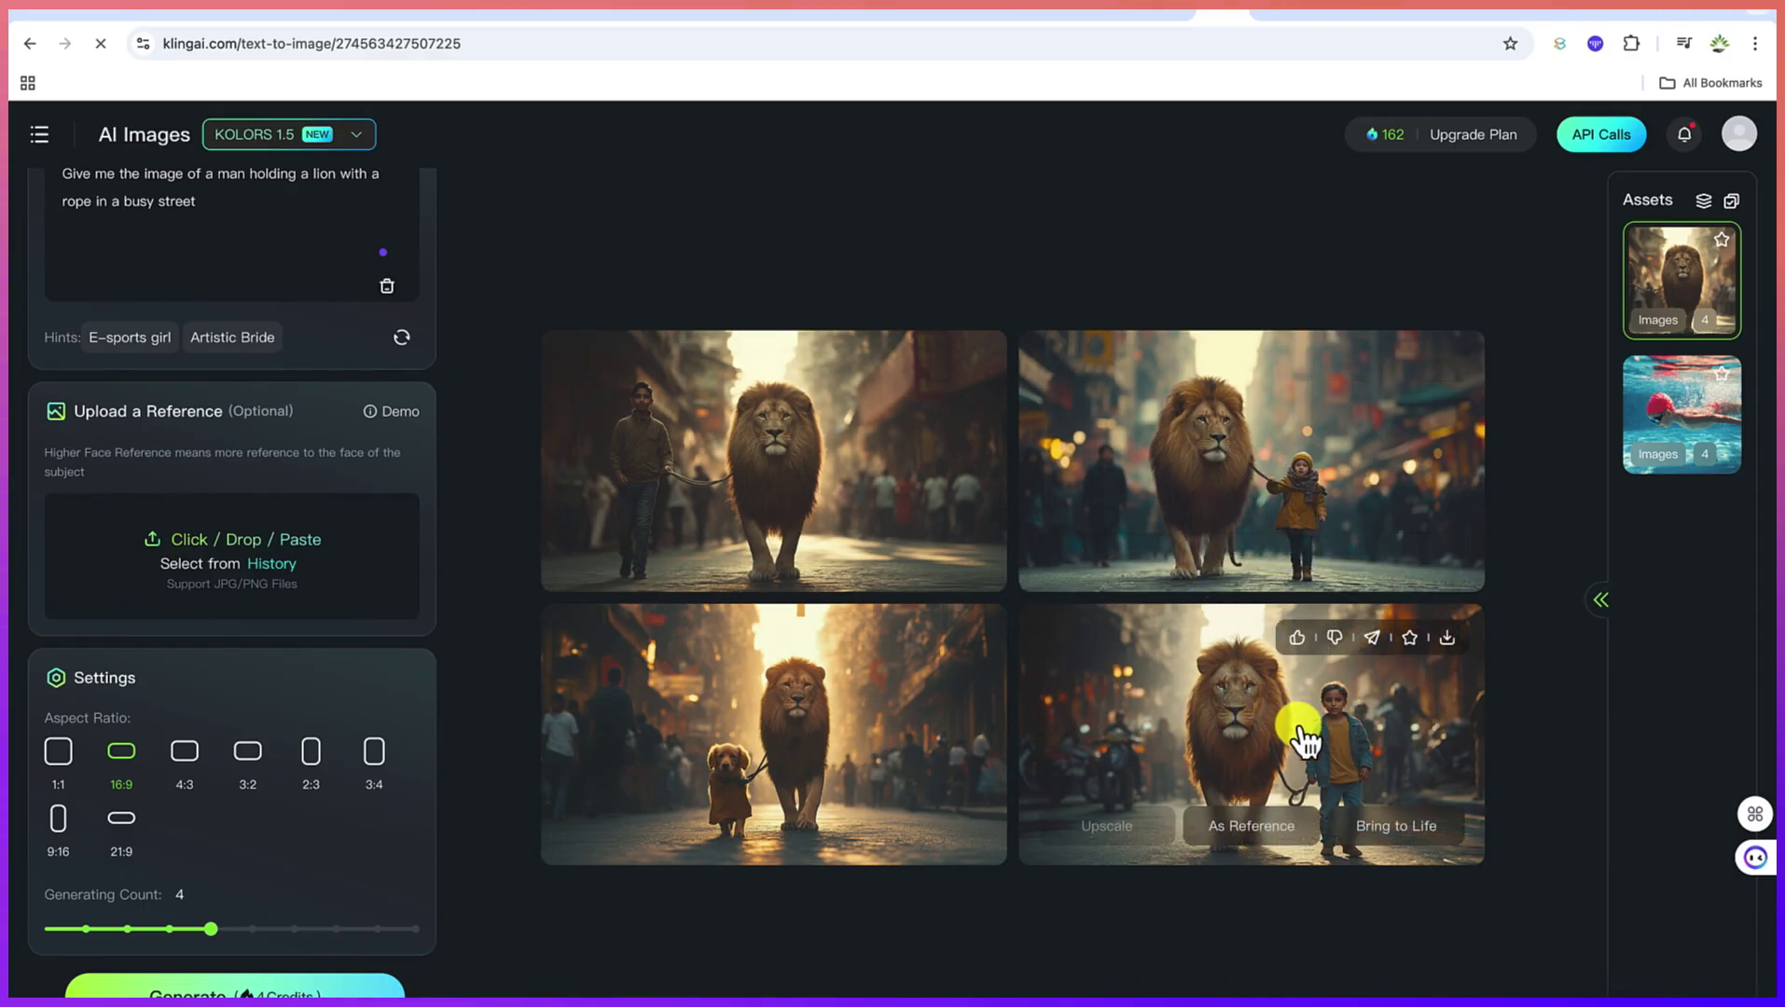
mouse_move(713, 725)
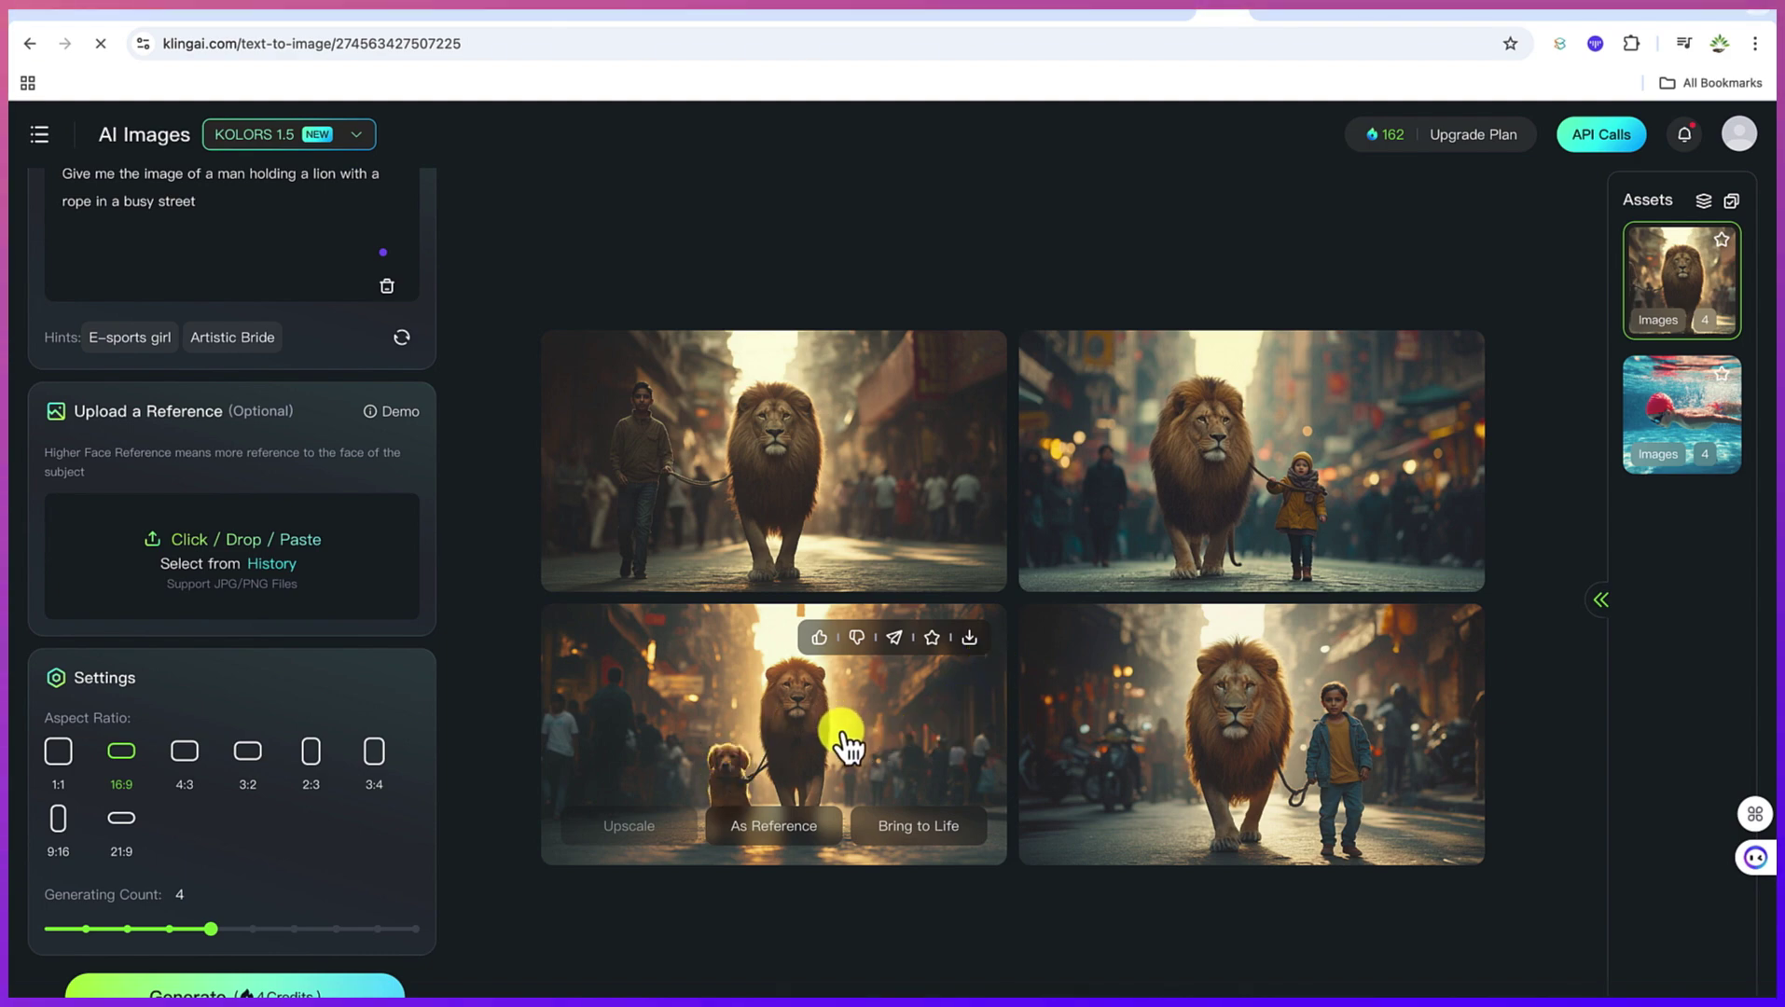
- Open the top-left lion image in the viewer and choose Download with Watermark
left_click(720, 451)
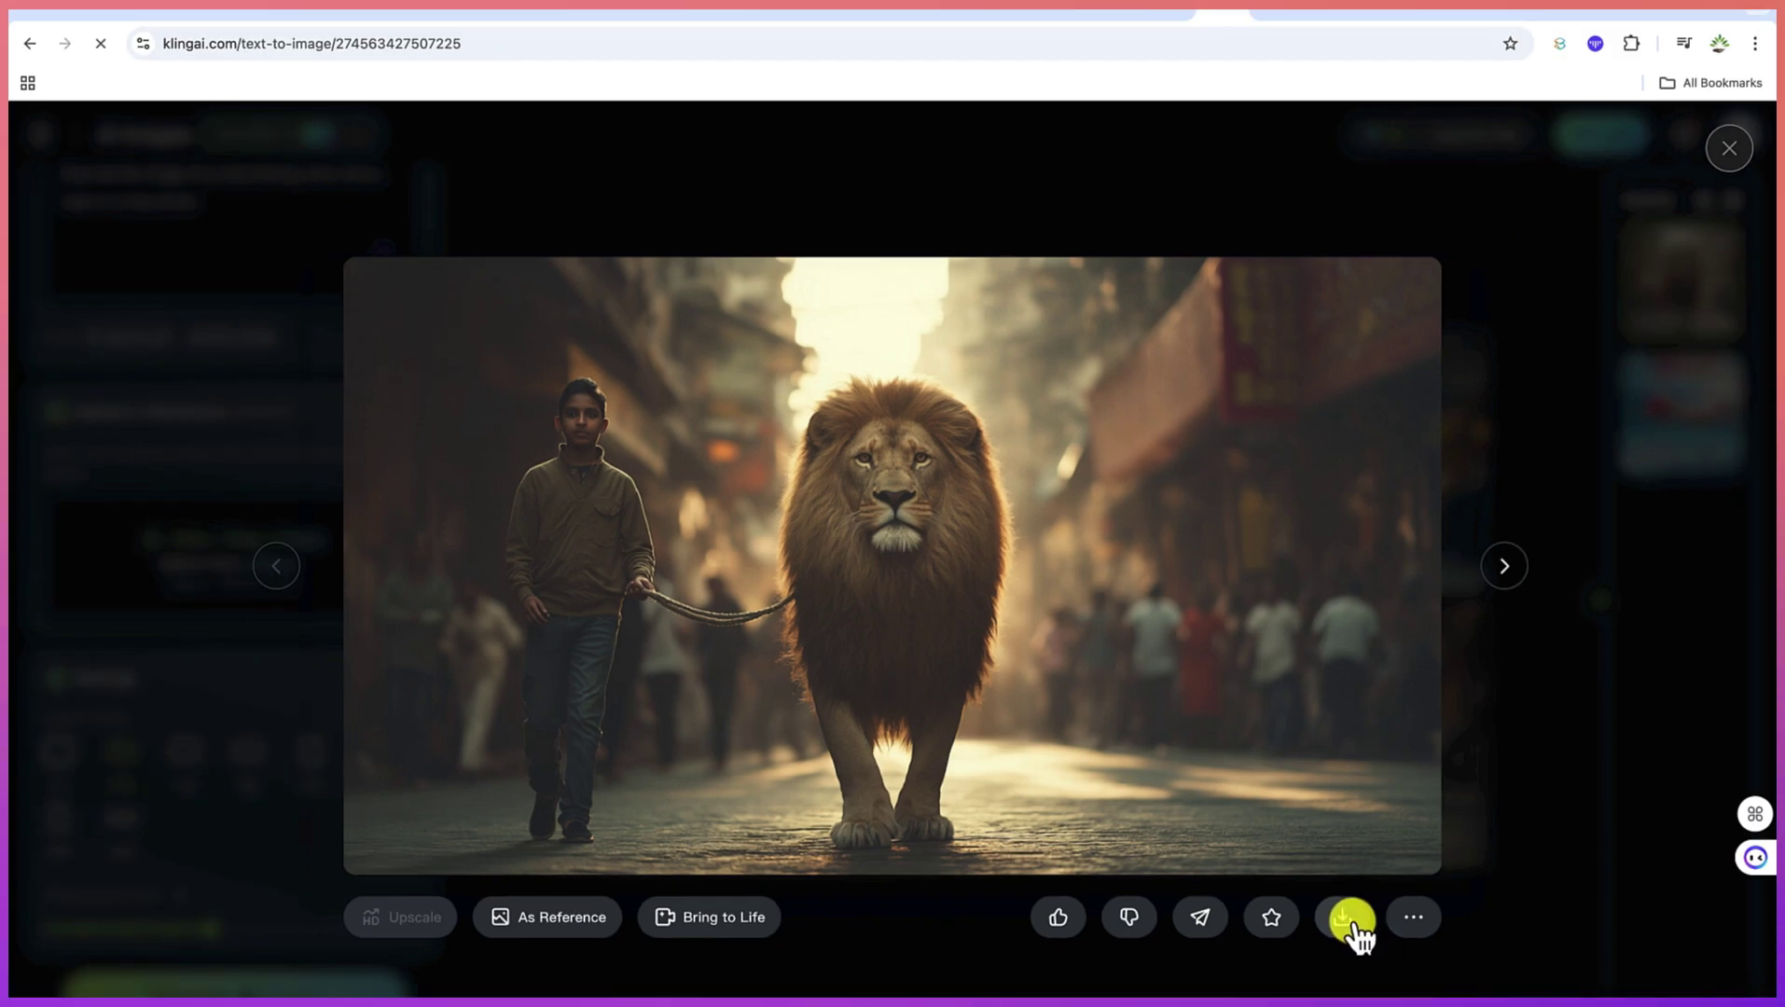
mouse_move(1349, 918)
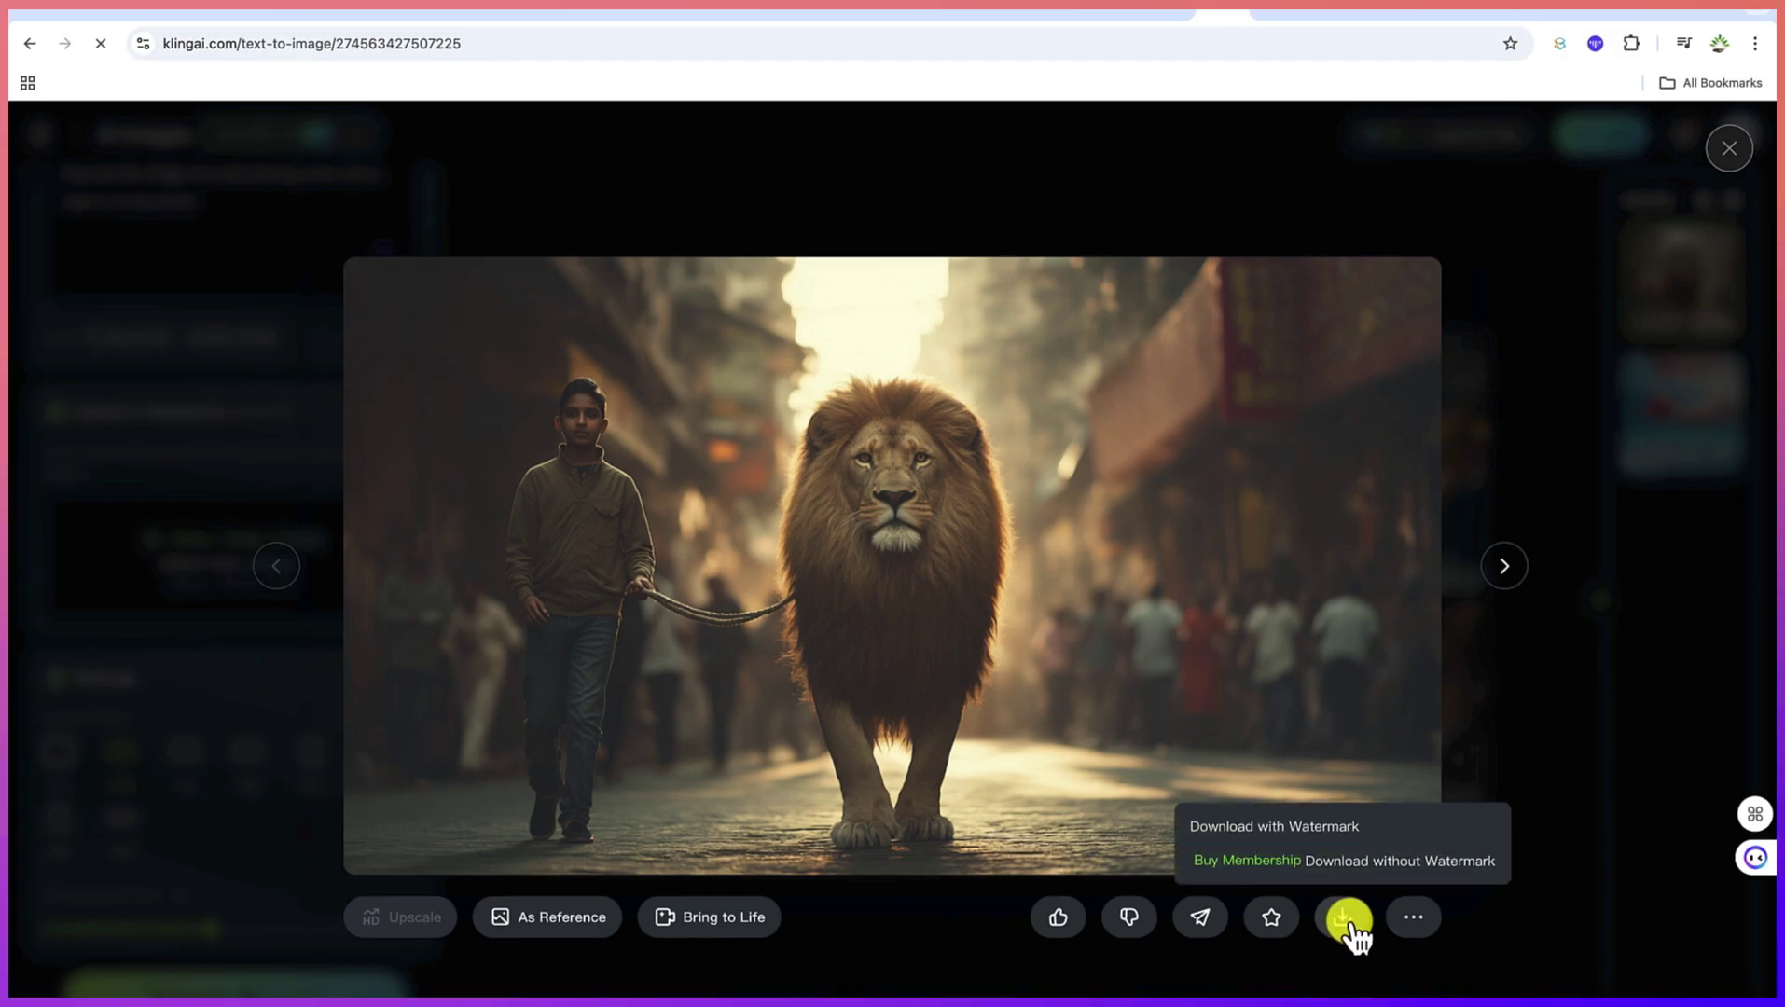
left_click(1349, 923)
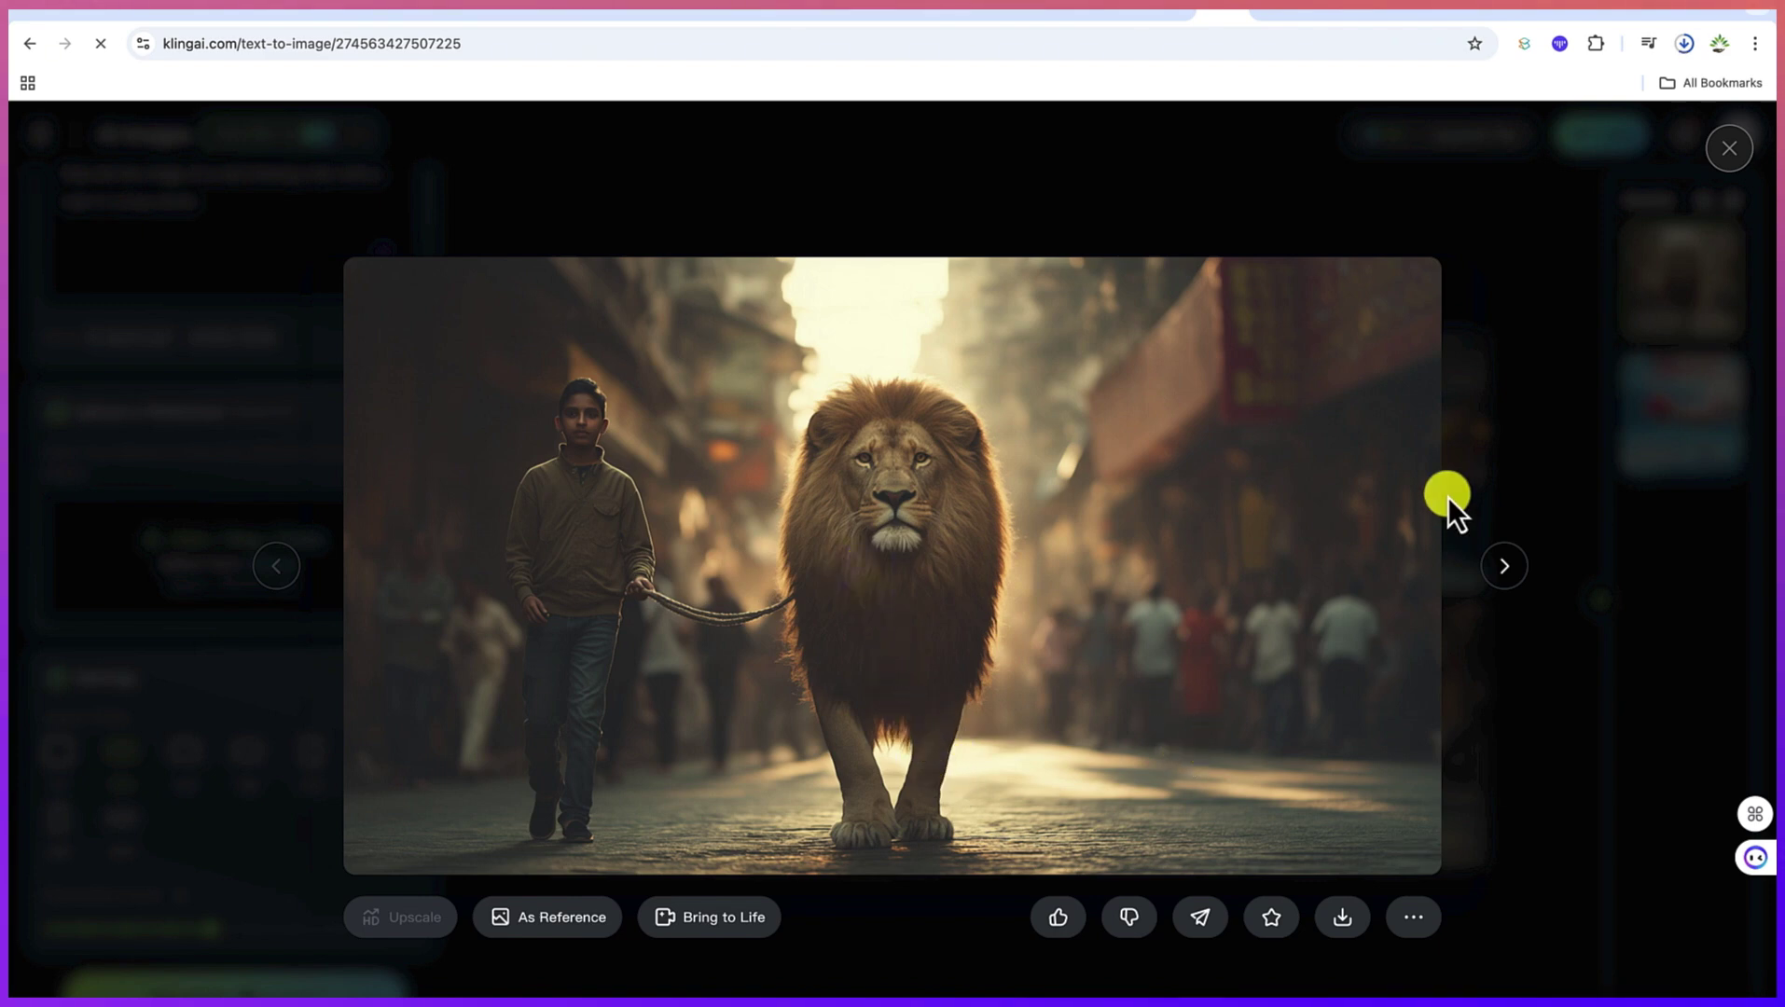
- Open the newest PNG from Chrome's recent downloads, then close Kling's enlarged image view
left_click(1683, 46)
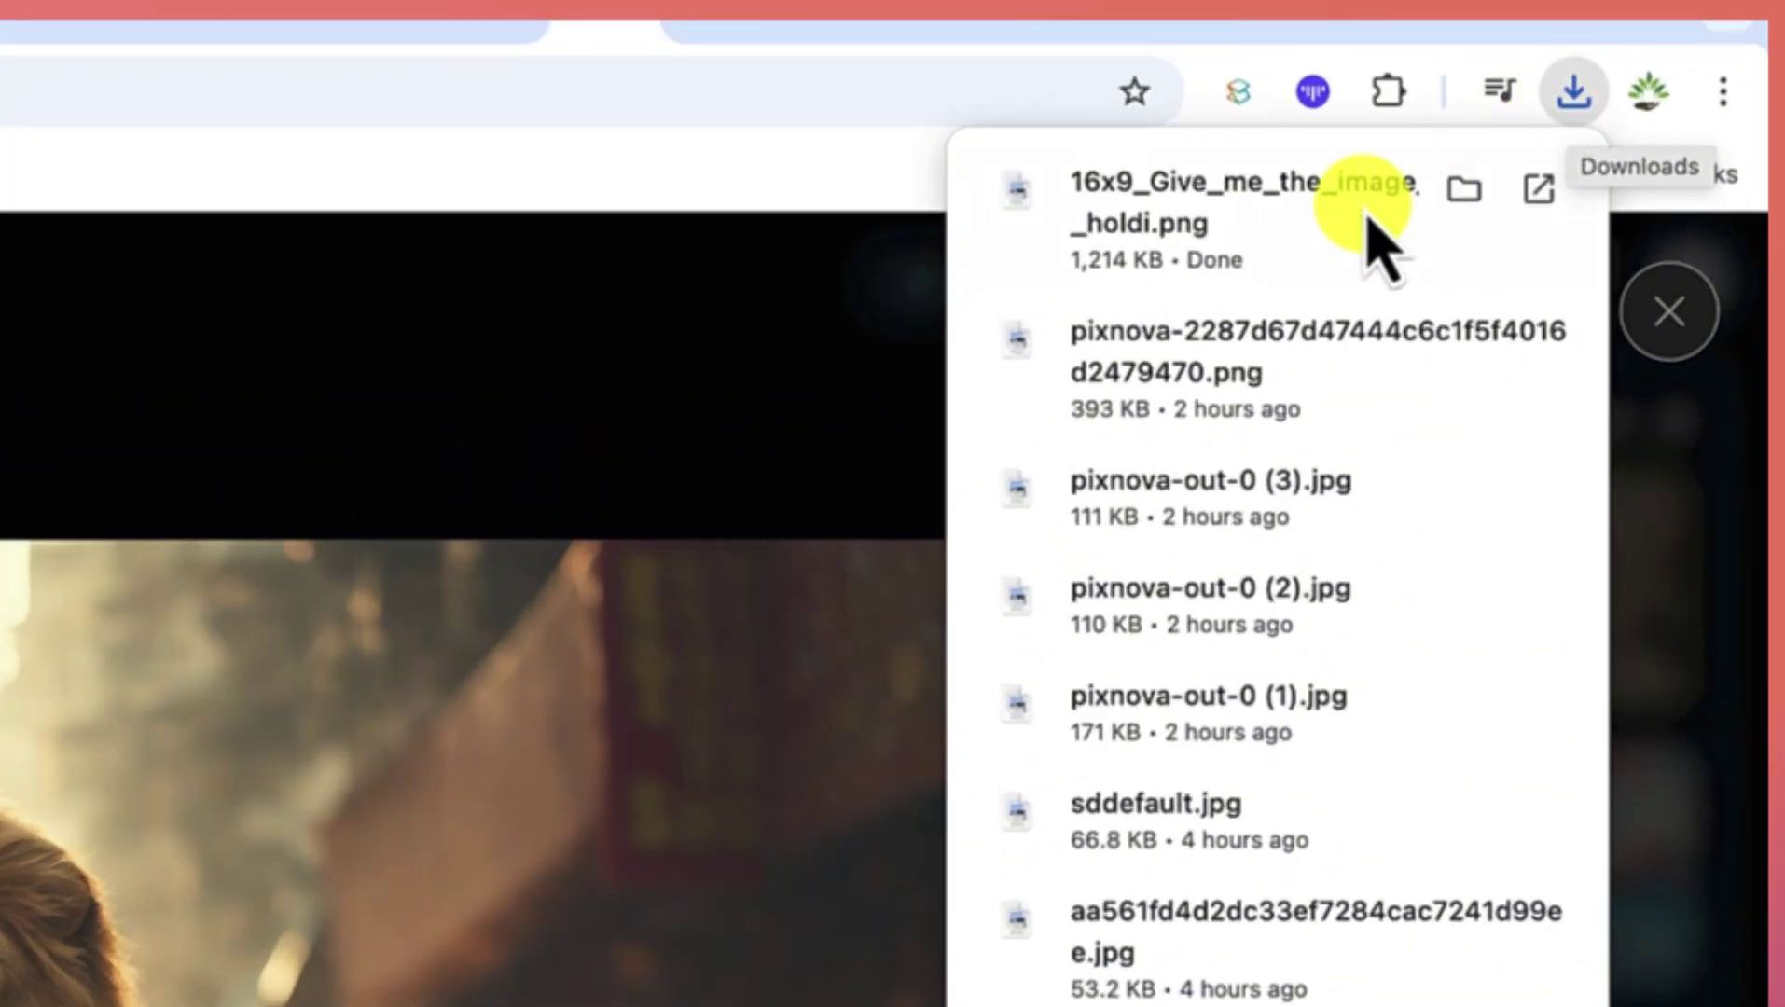
left_click(1327, 225)
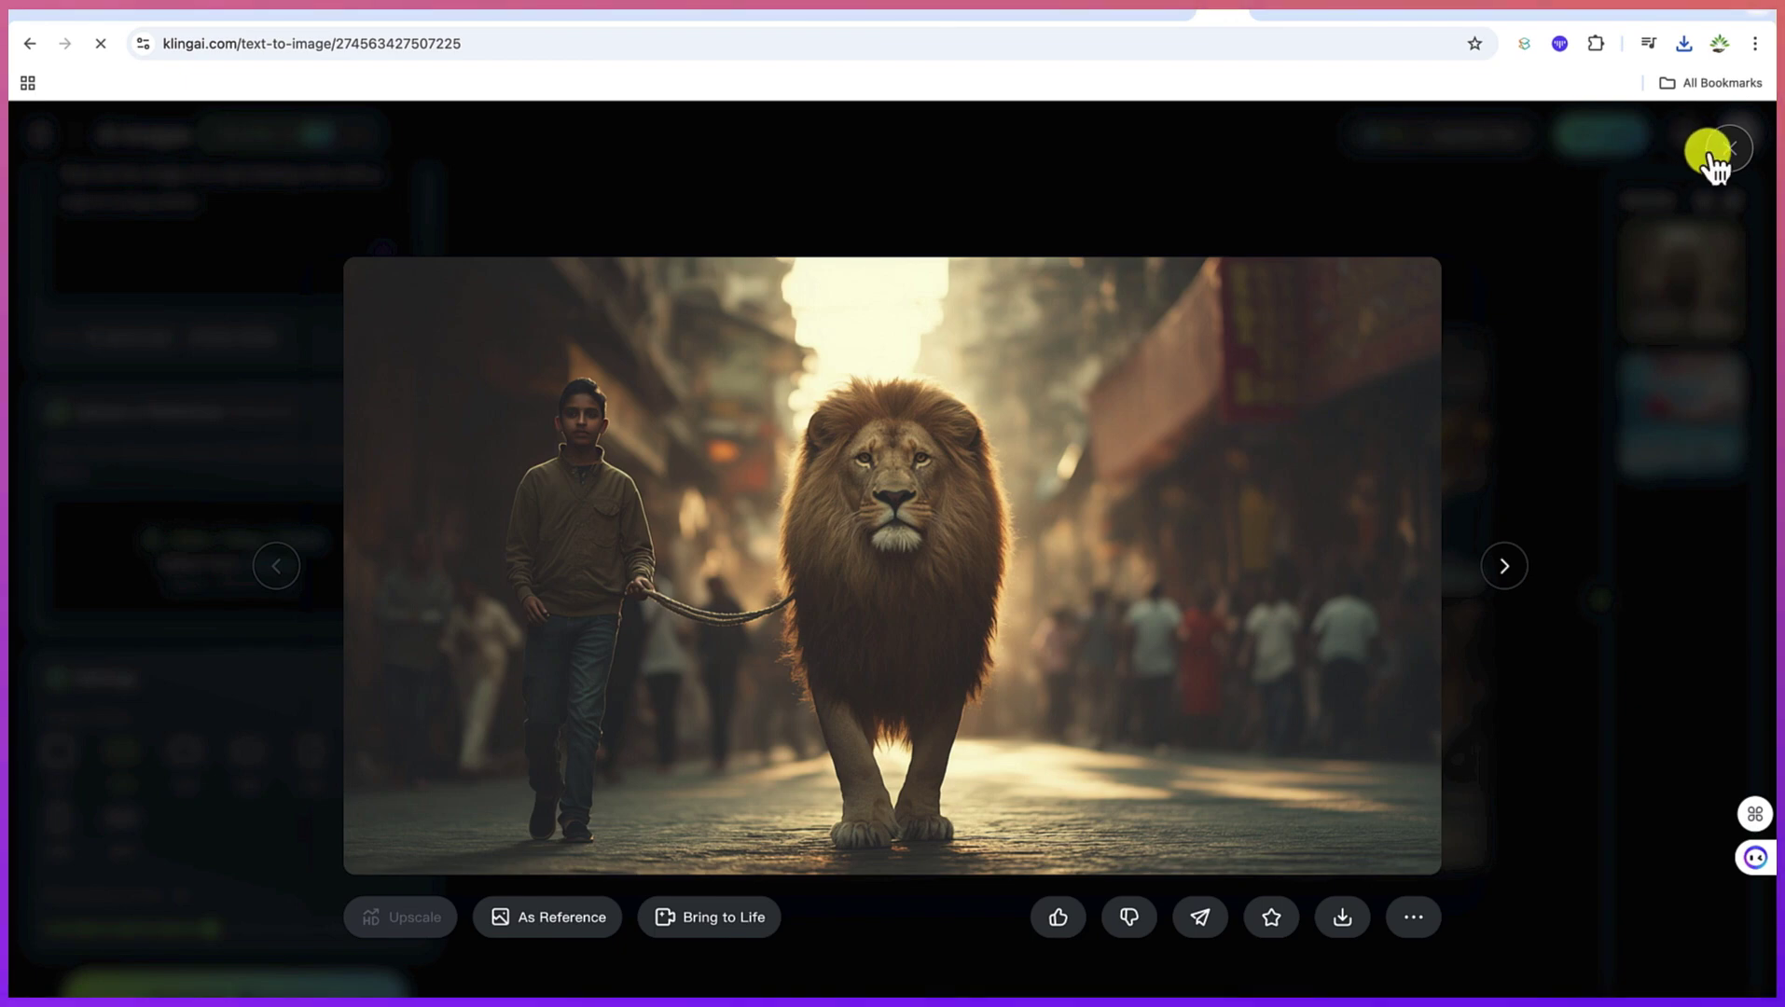
left_click(1710, 154)
- Return to the dashboard and open AI Videos on the Text to Video tab
left_click(41, 135)
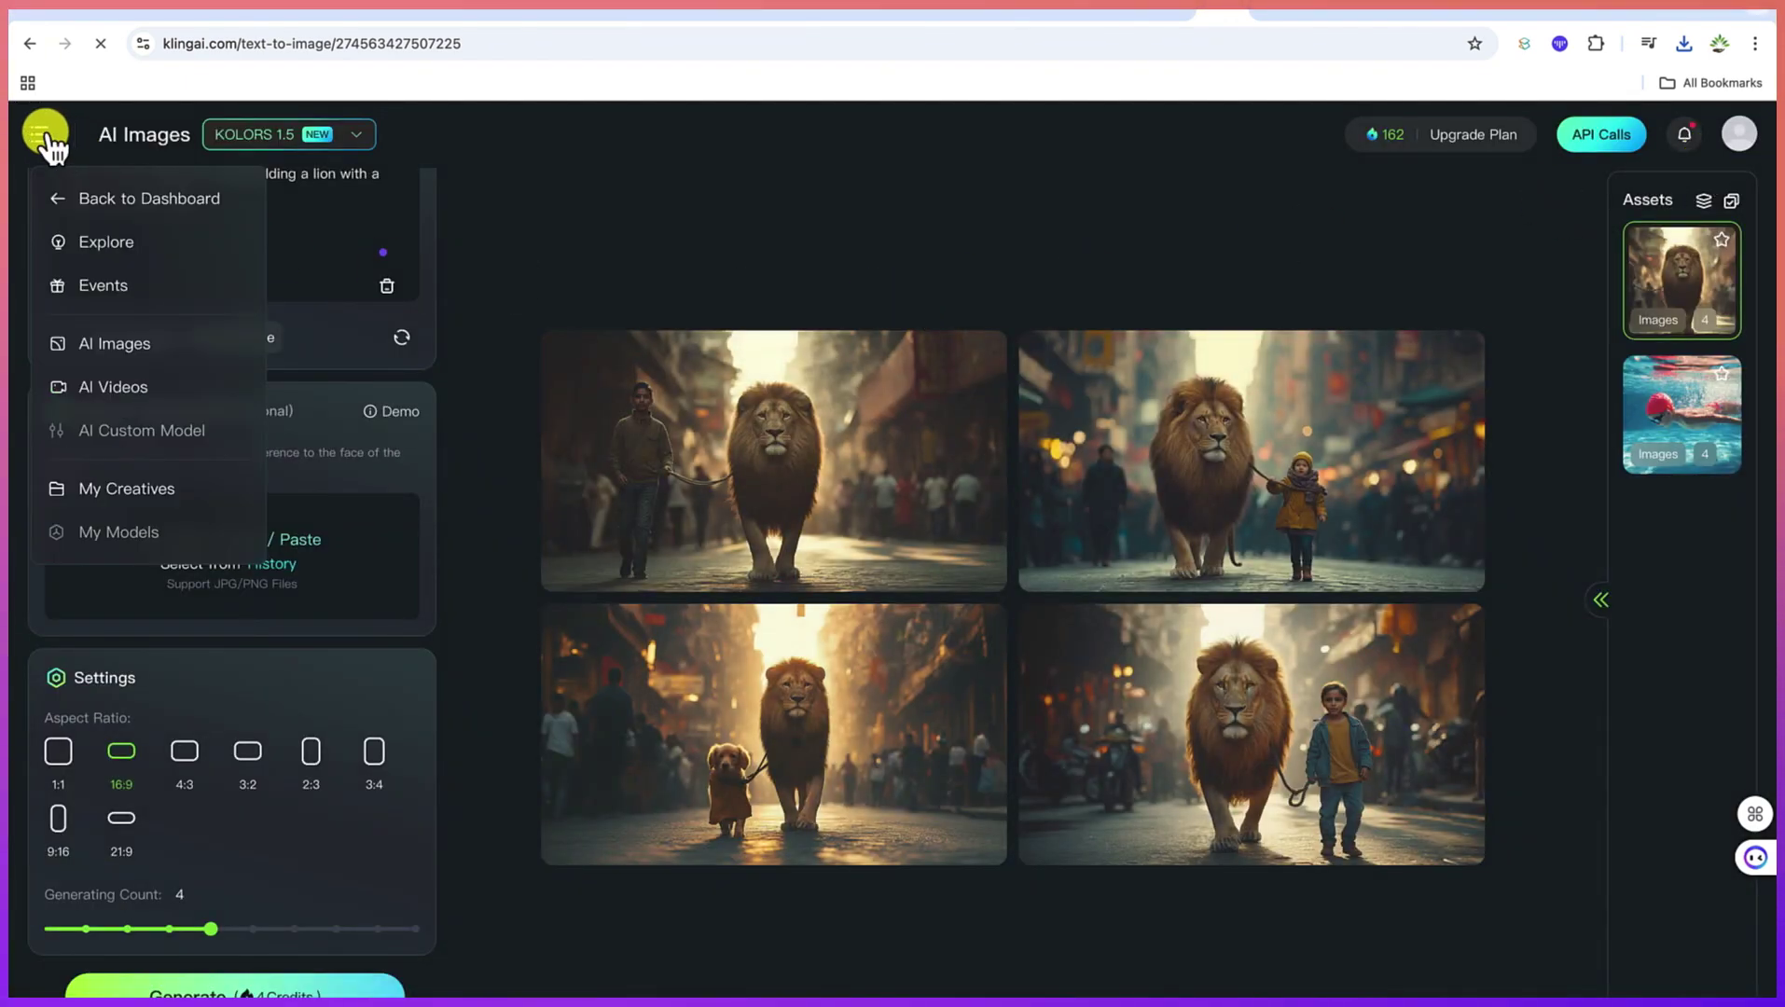
left_click(88, 200)
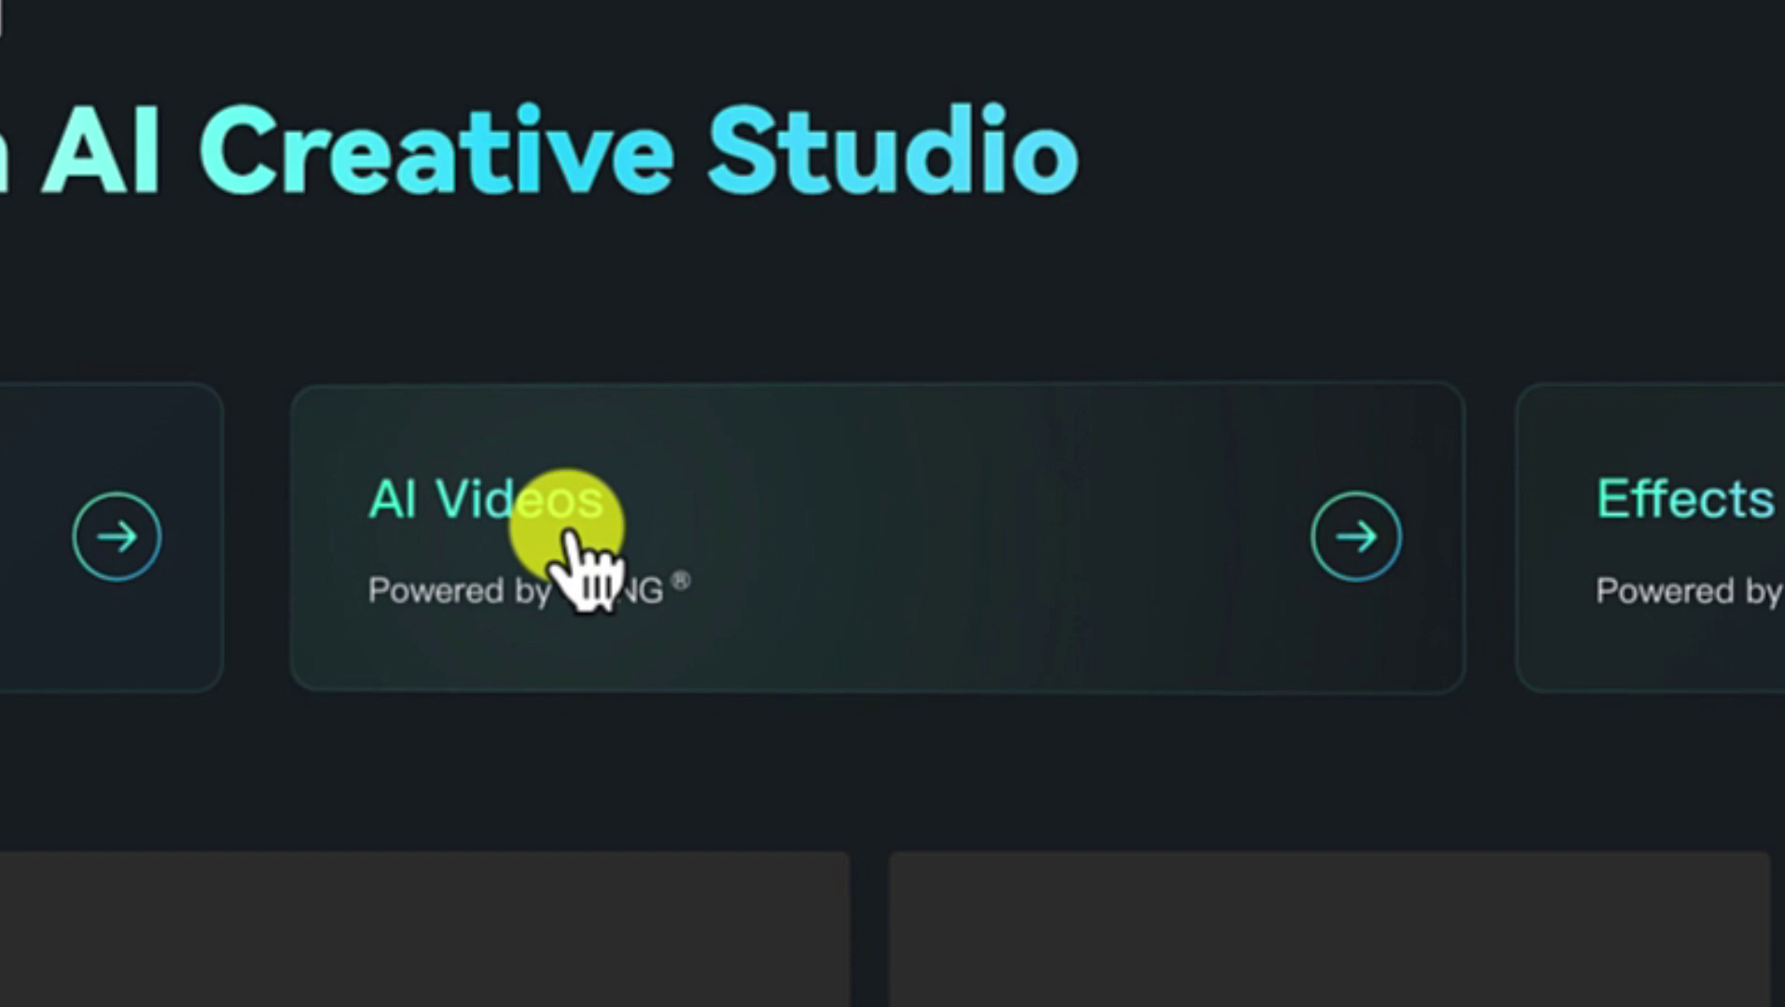
left_click(566, 541)
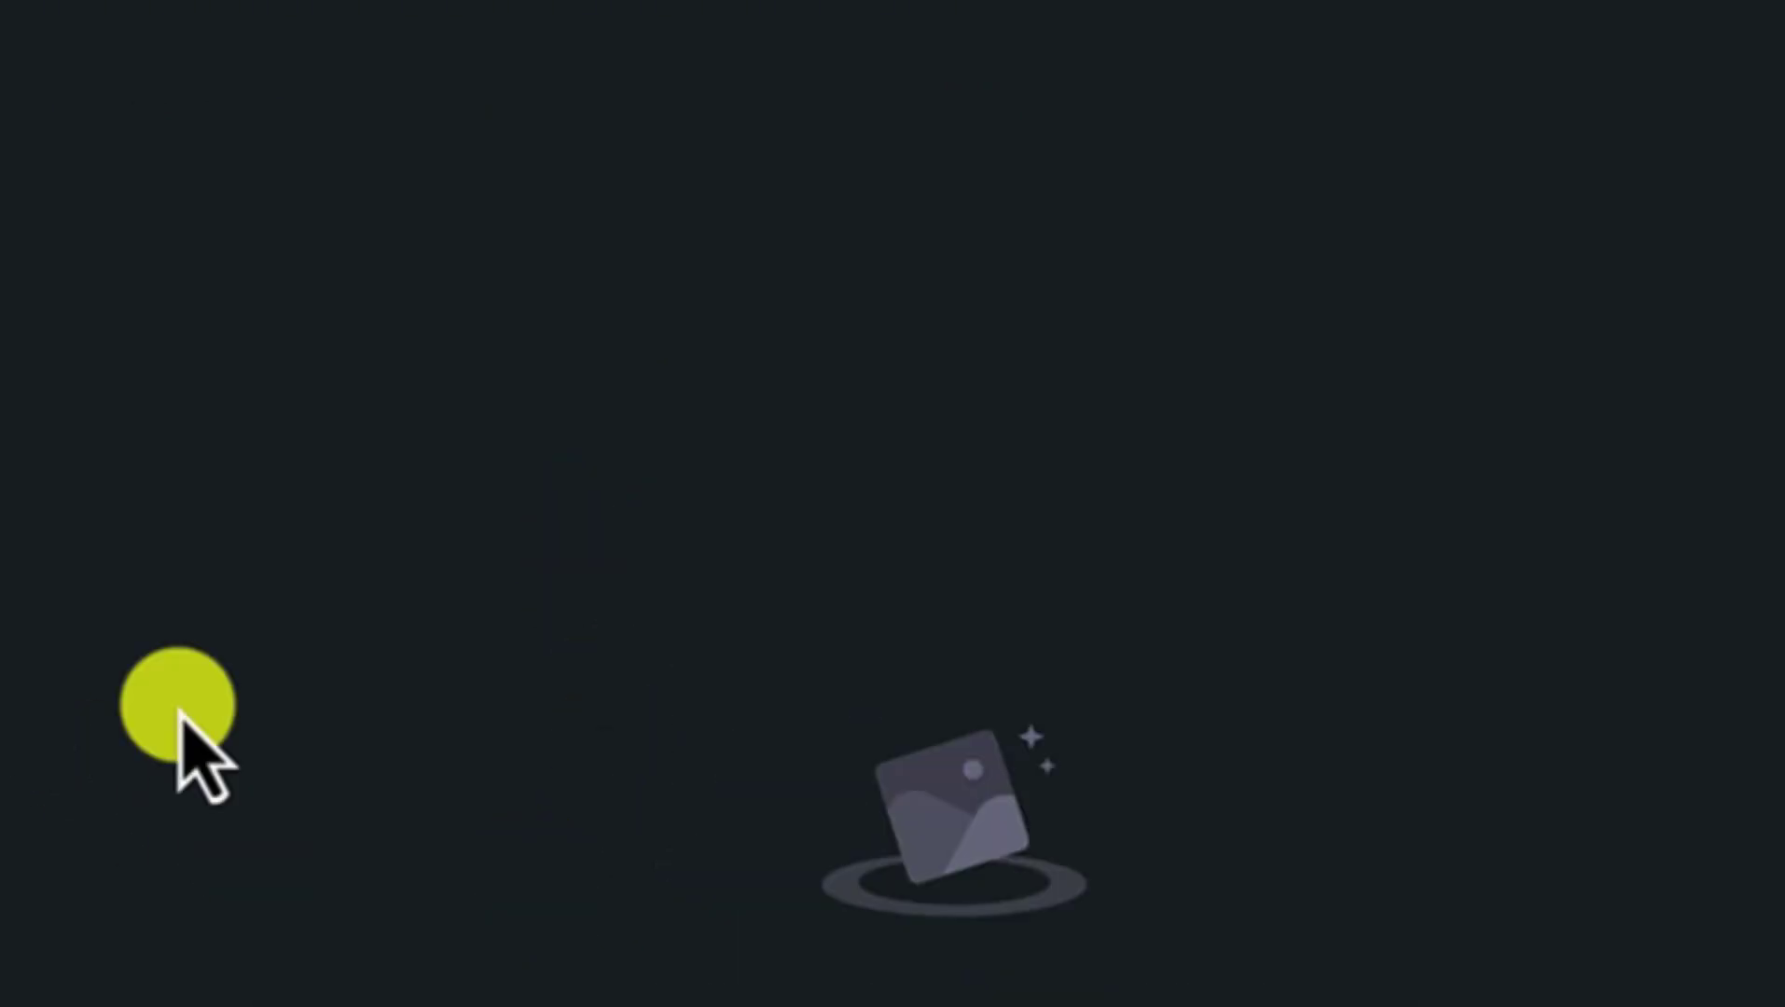
left_click(220, 192)
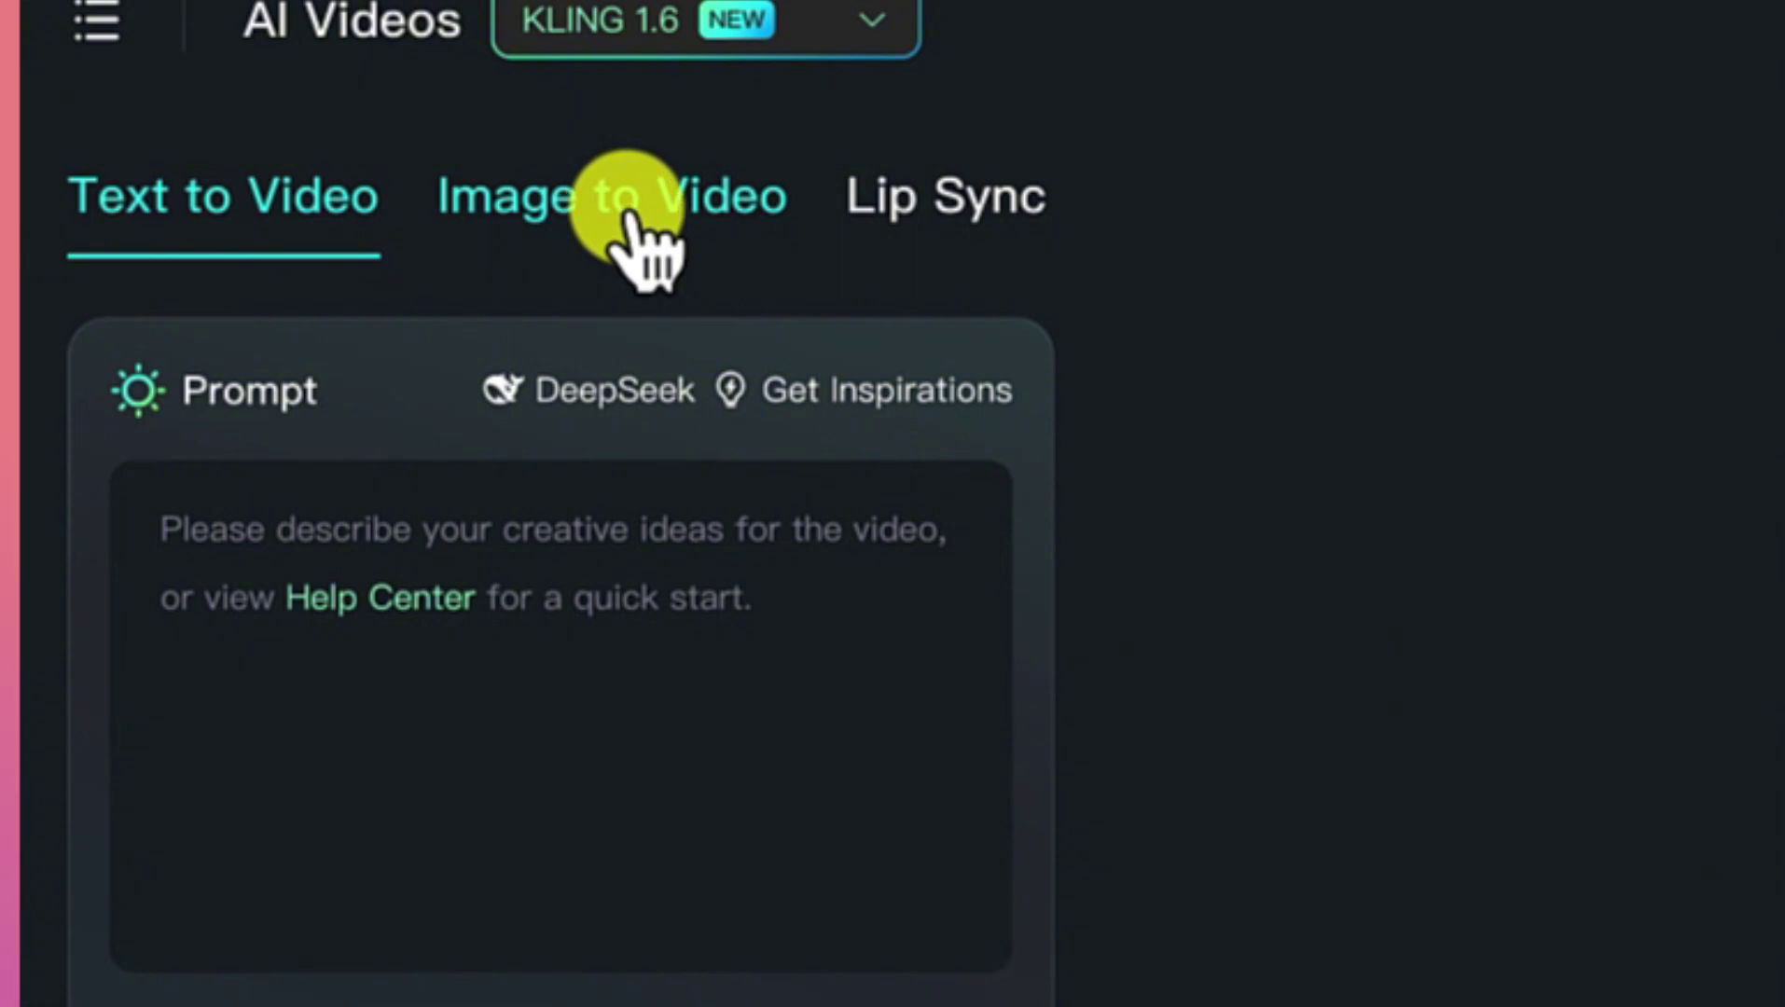
- Enter the video prompt 'Generate the video of a lion walking in the bush alone'
left_click(536, 644)
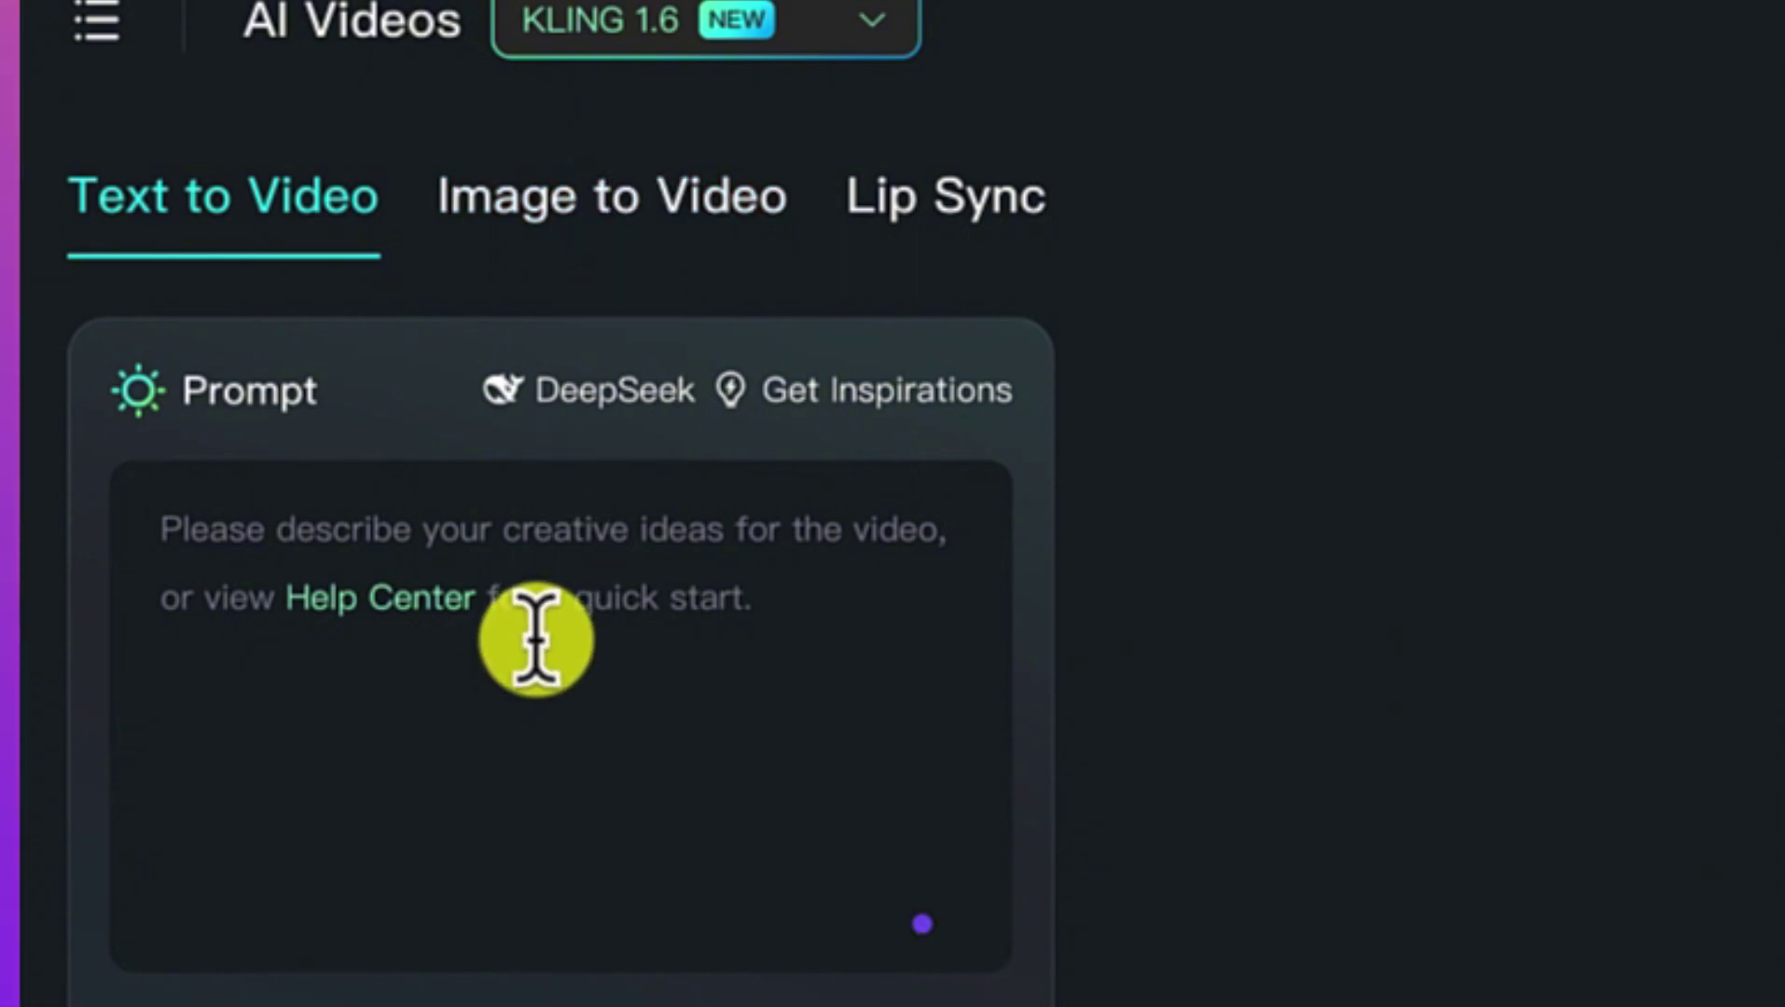
type("Generate the")
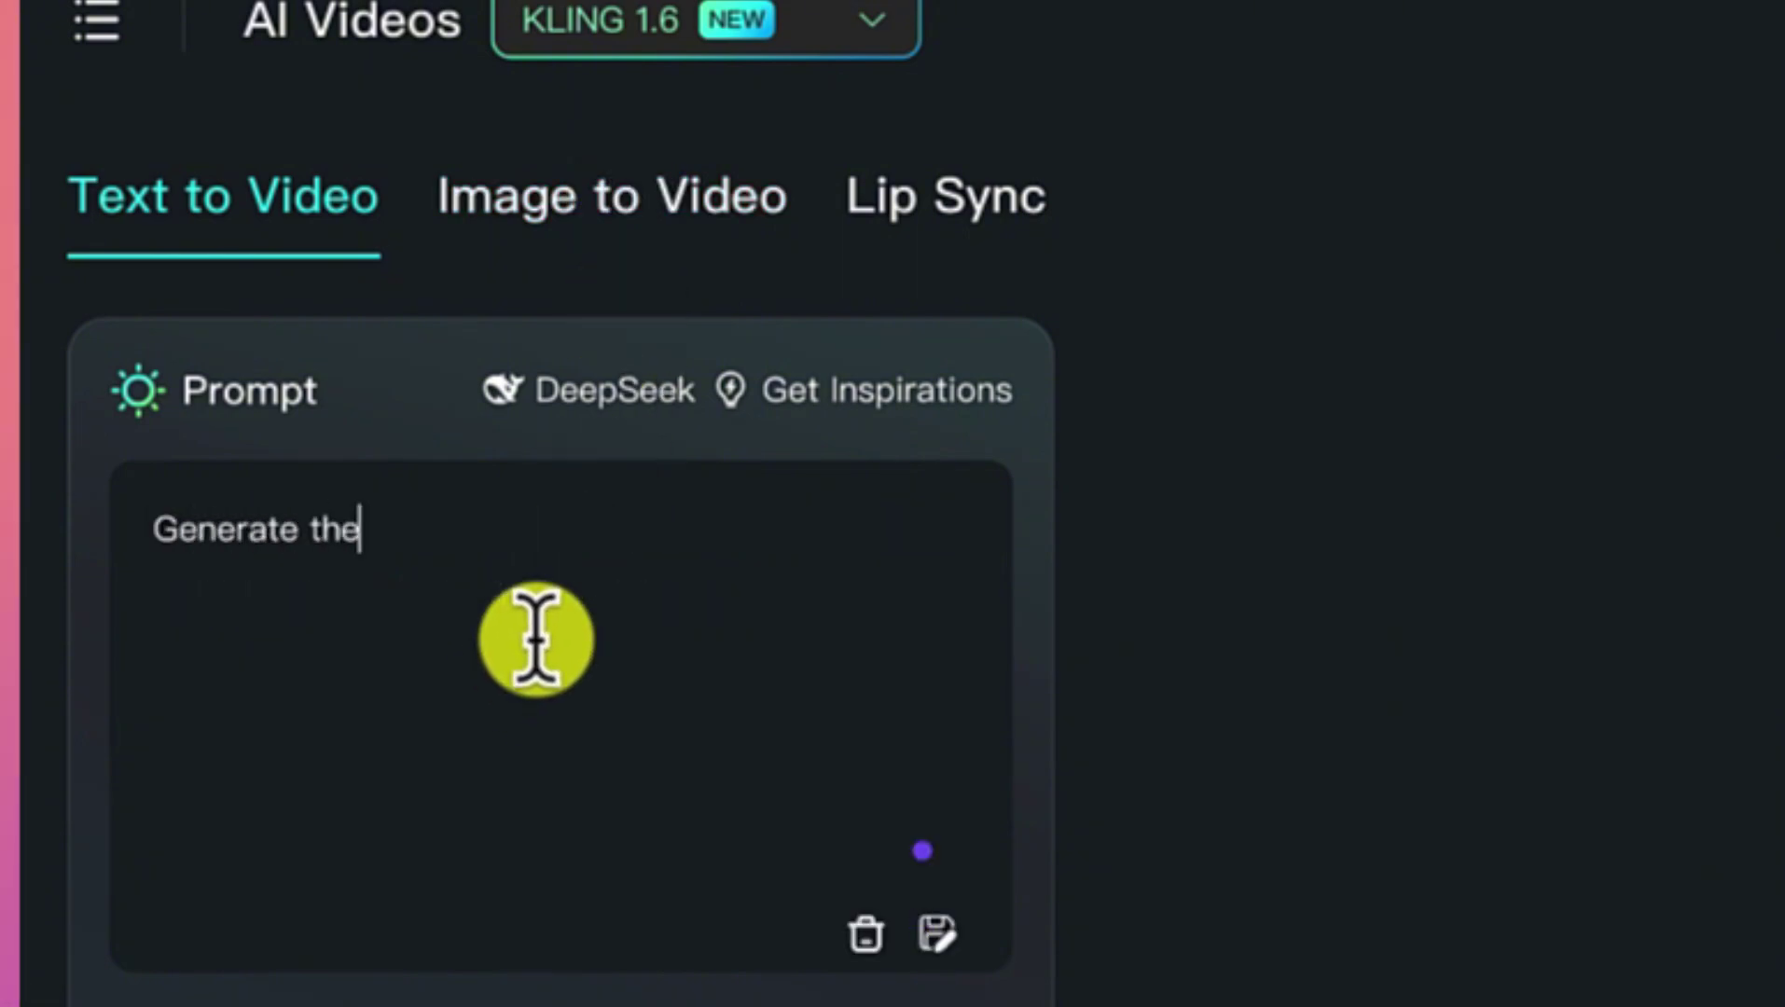
type(" video of a lion walking in the bush alone")
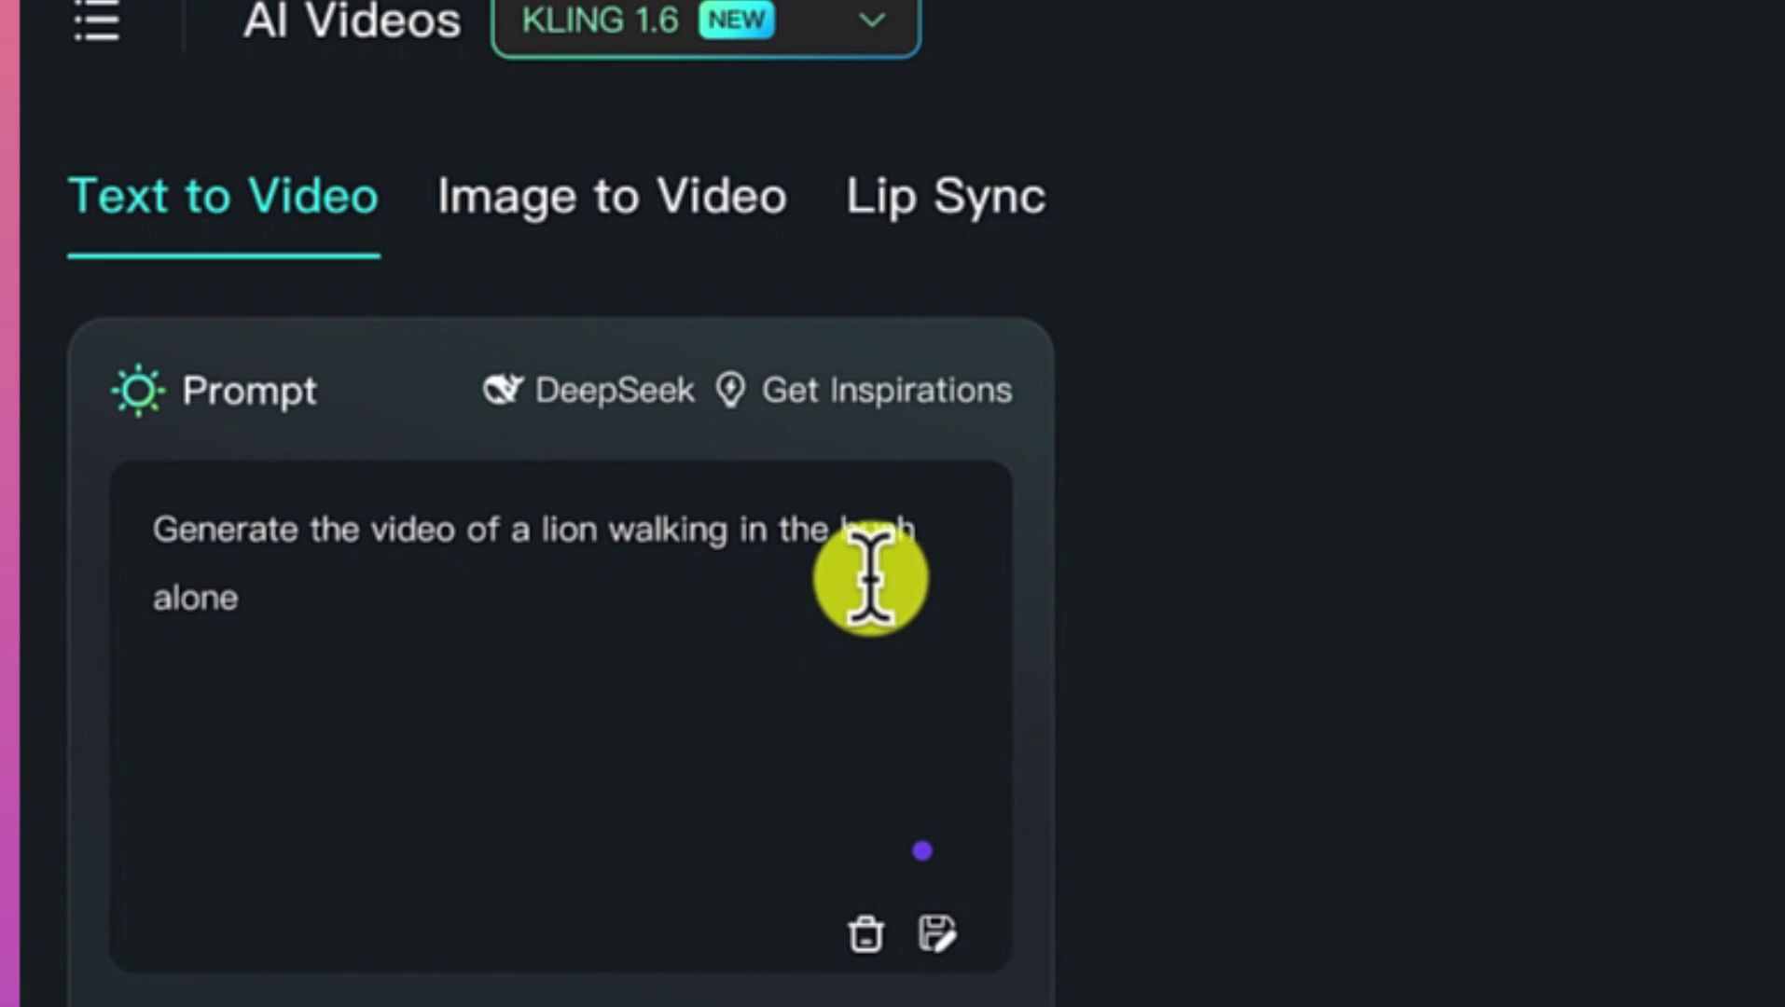
scroll(426, 677, "down", 10)
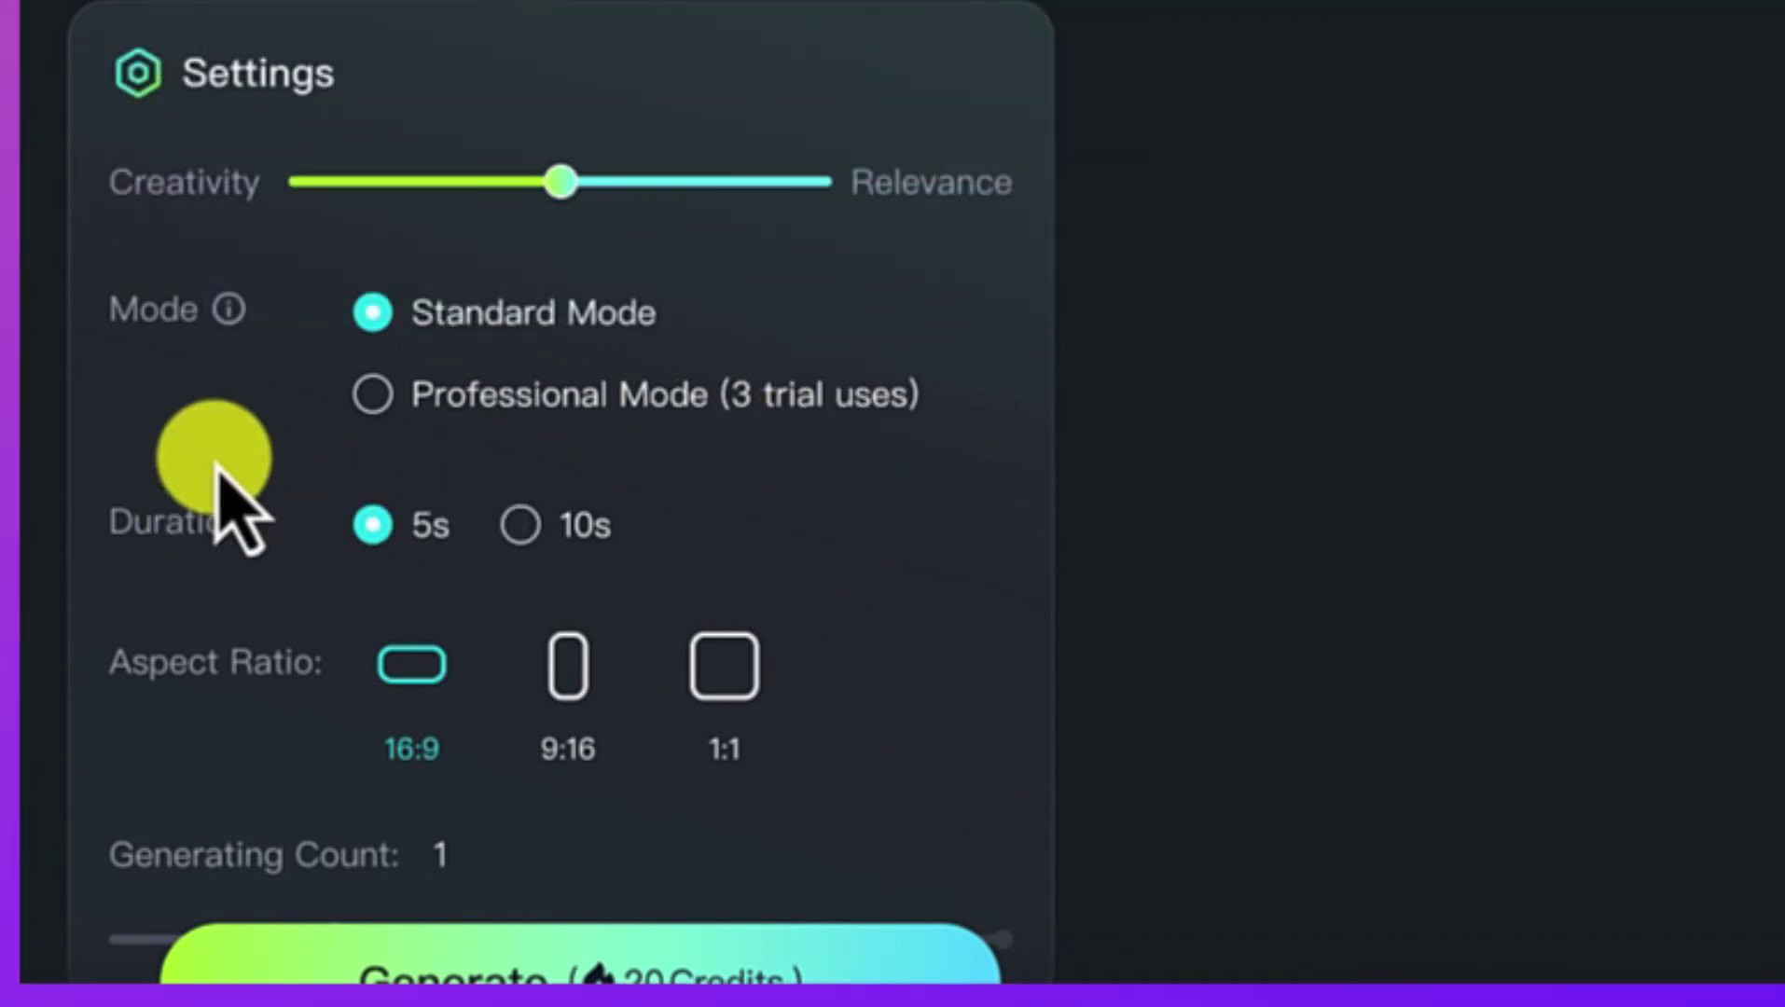
mouse_move(527, 433)
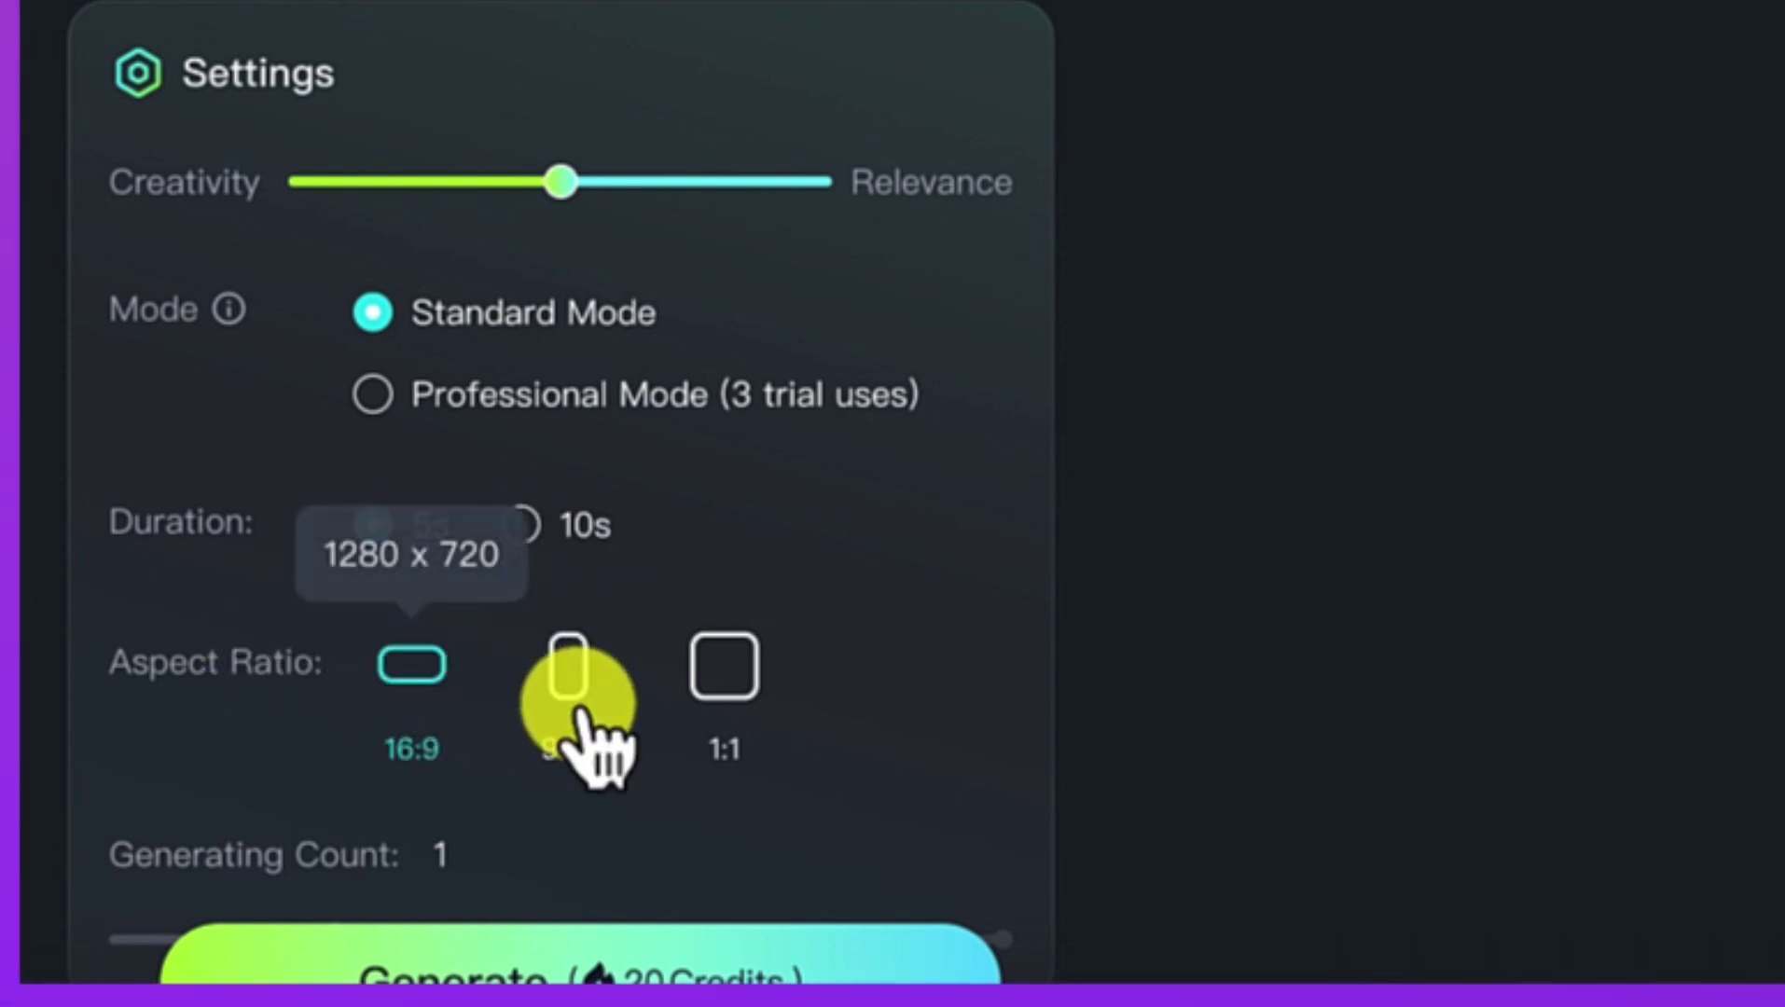
scroll(509, 736, "down", 6)
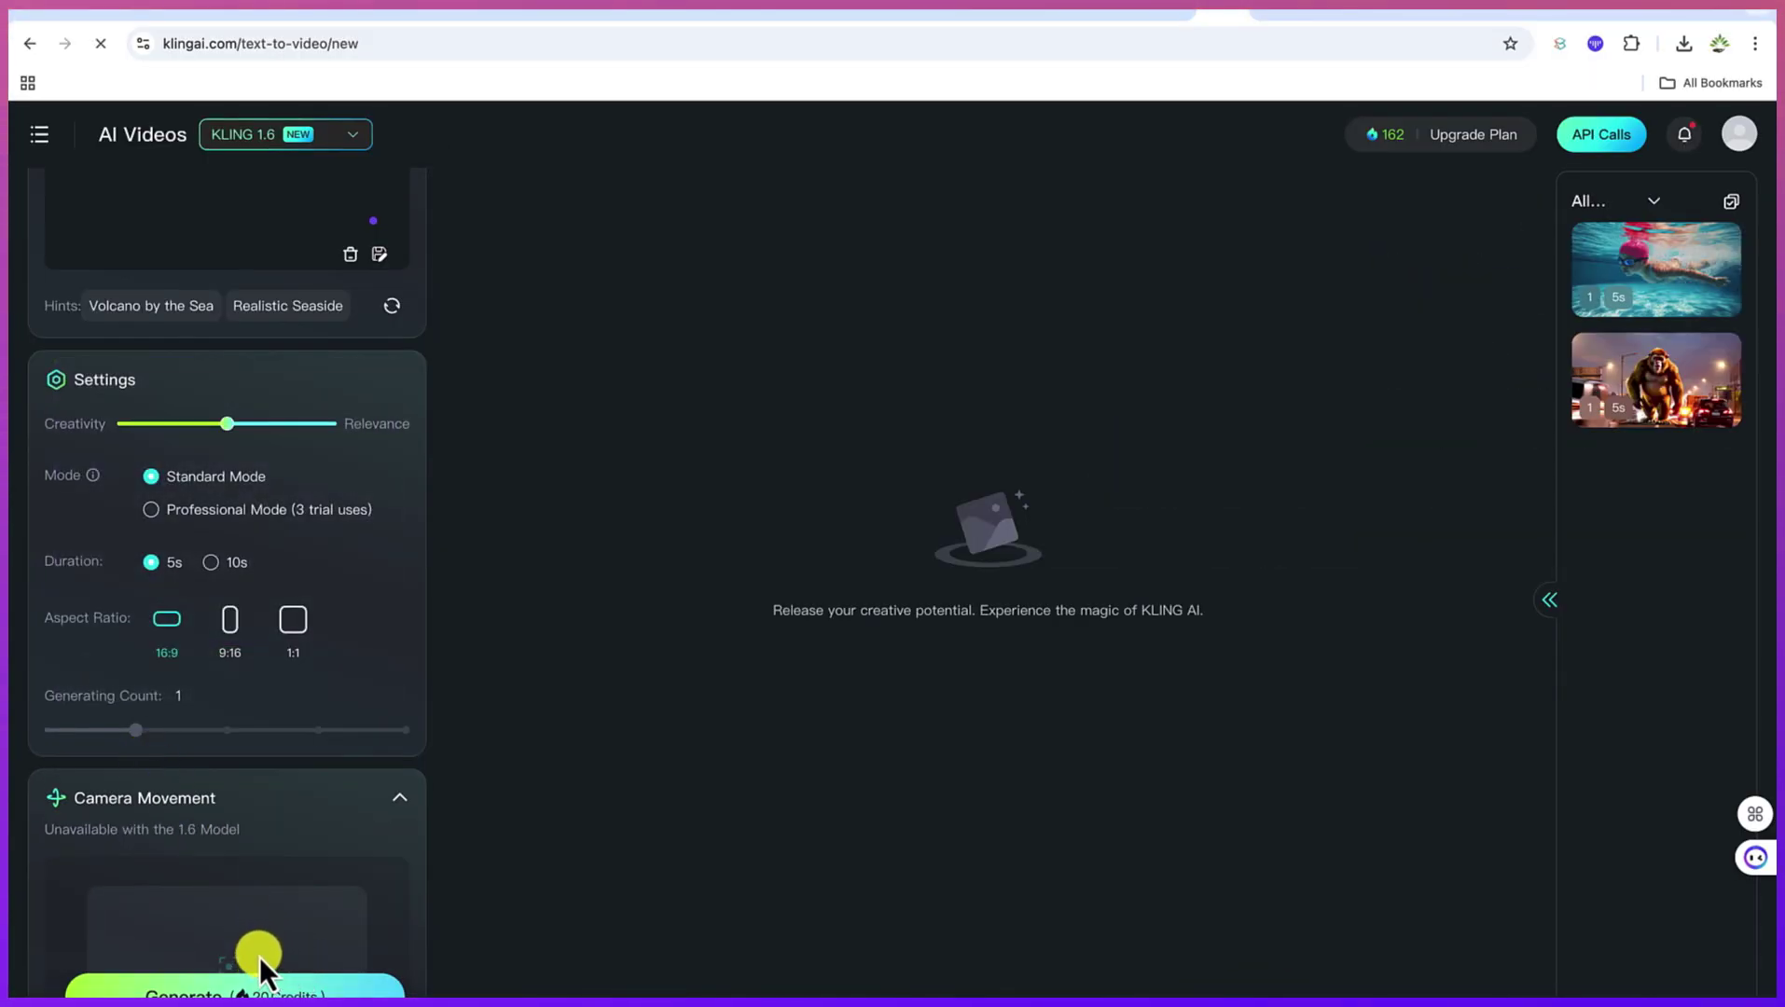
scroll(260, 956, "down", 2)
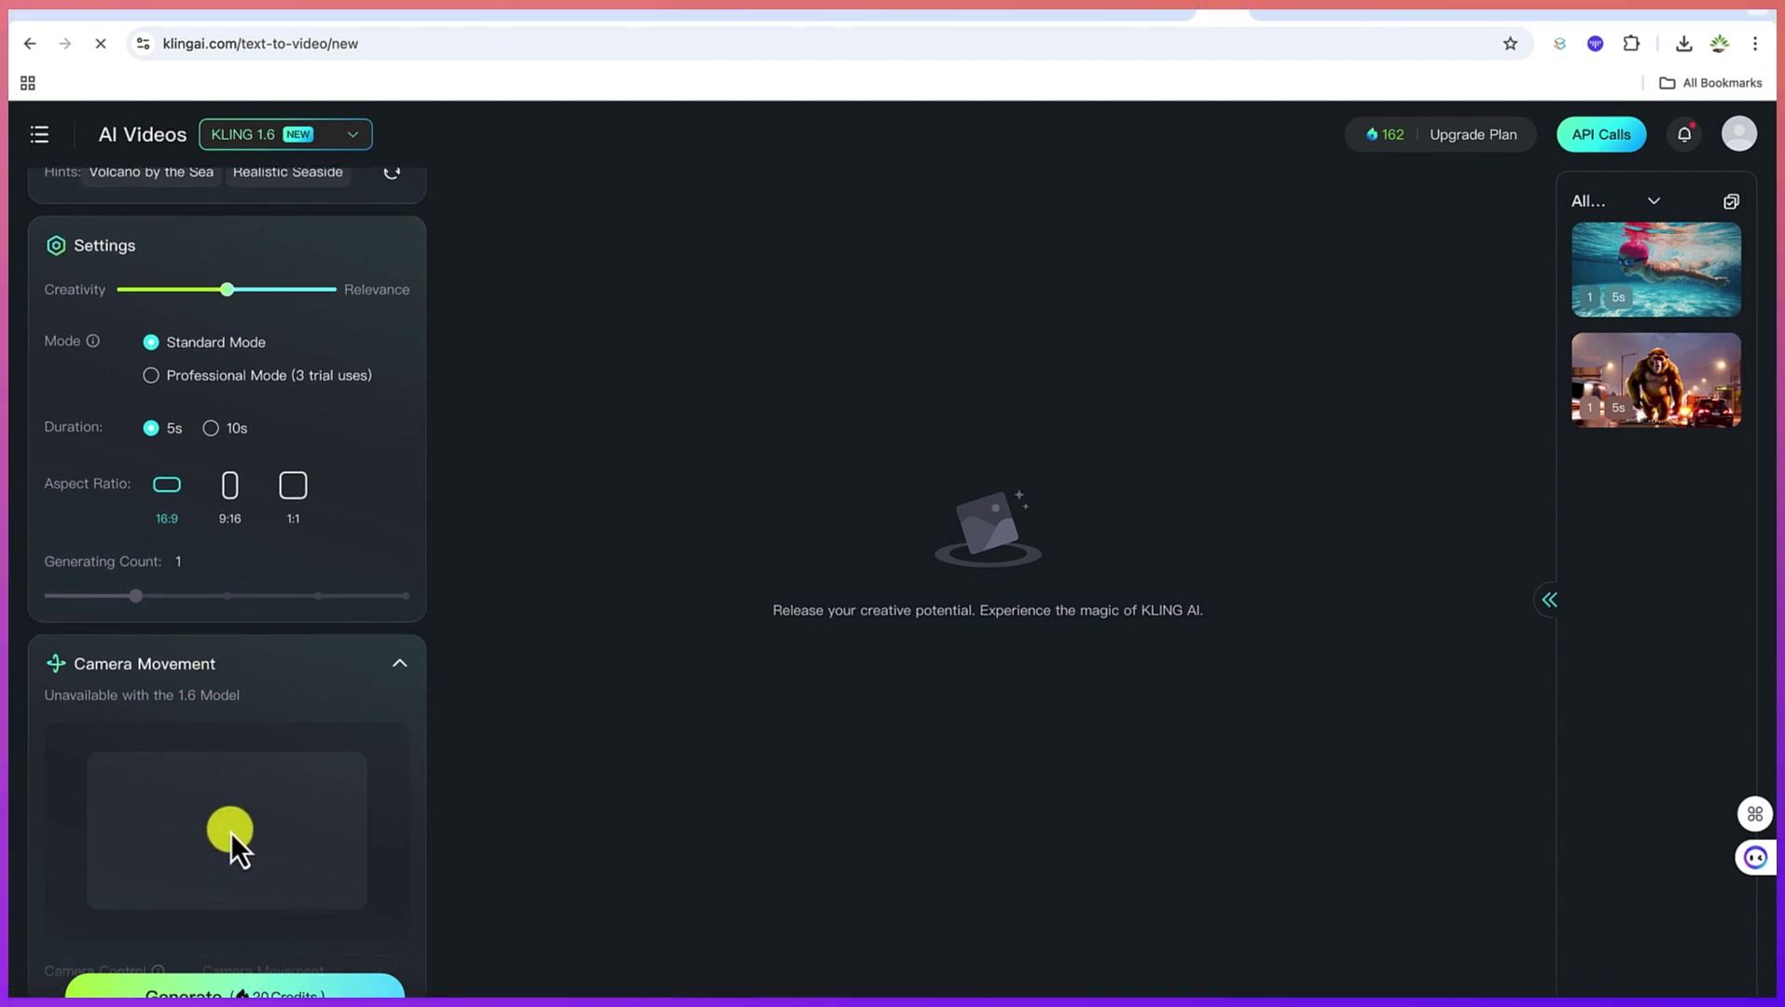
scroll(280, 901, "down", 3)
scroll(281, 901, "down", 1)
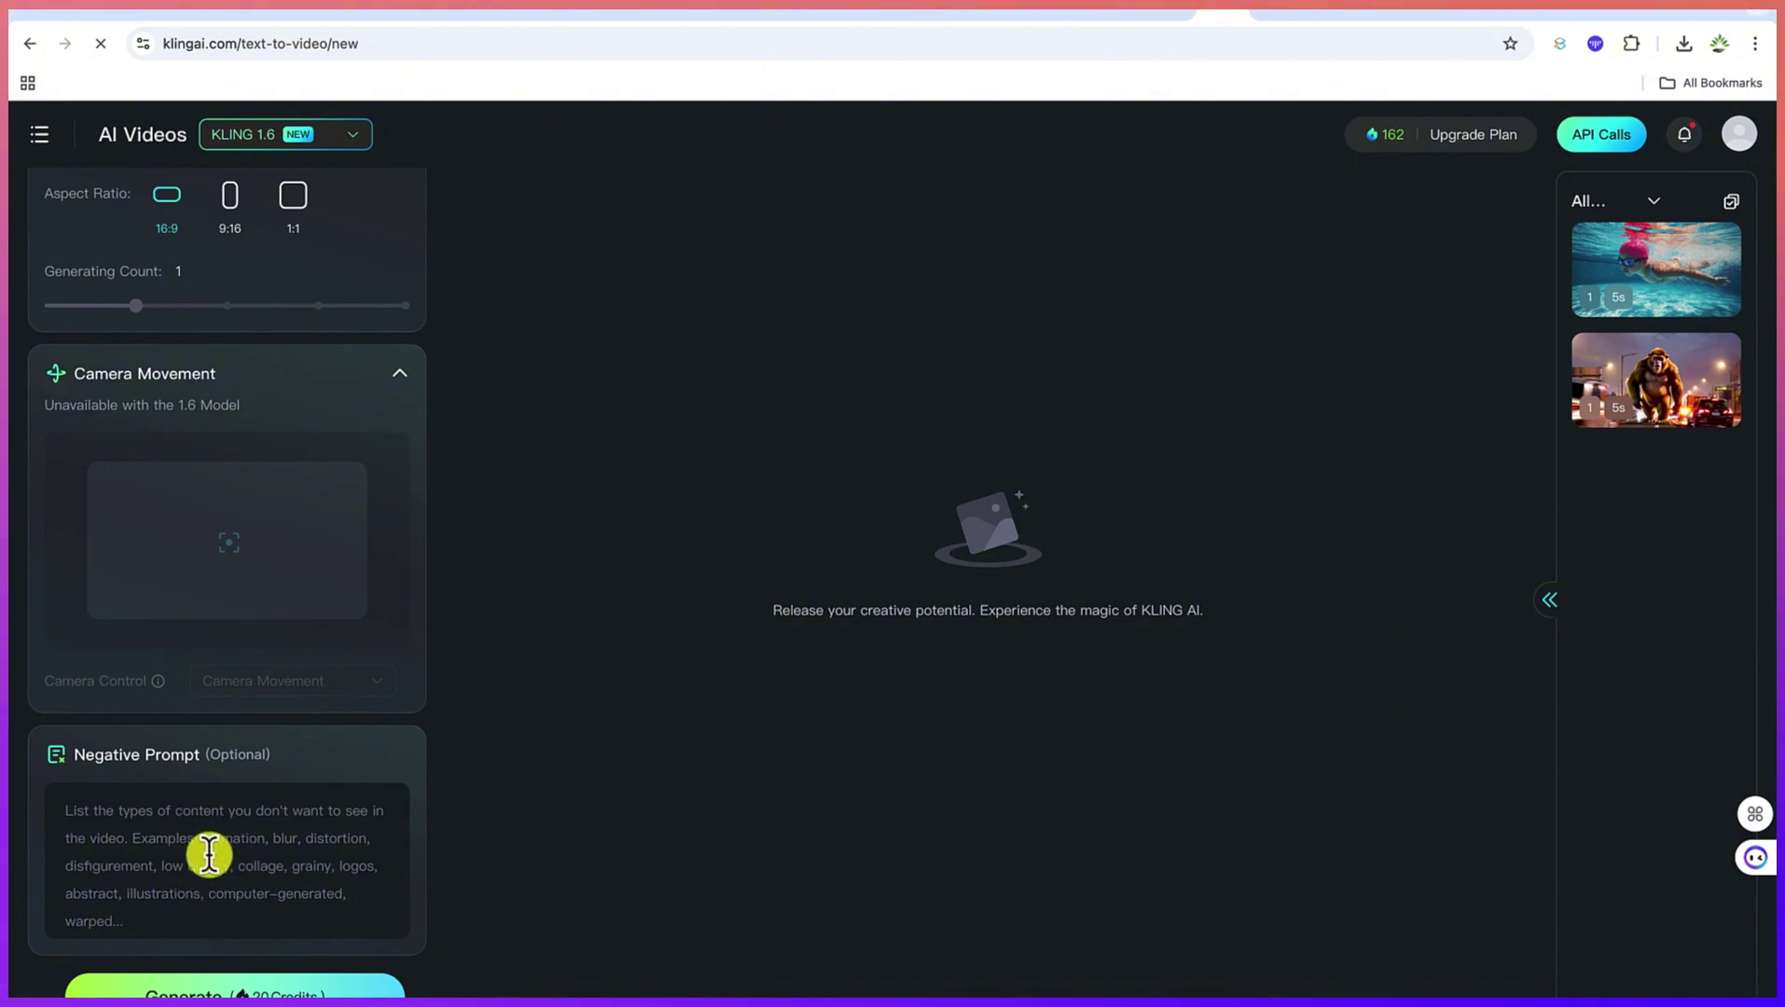
scroll(209, 853, "up", 7)
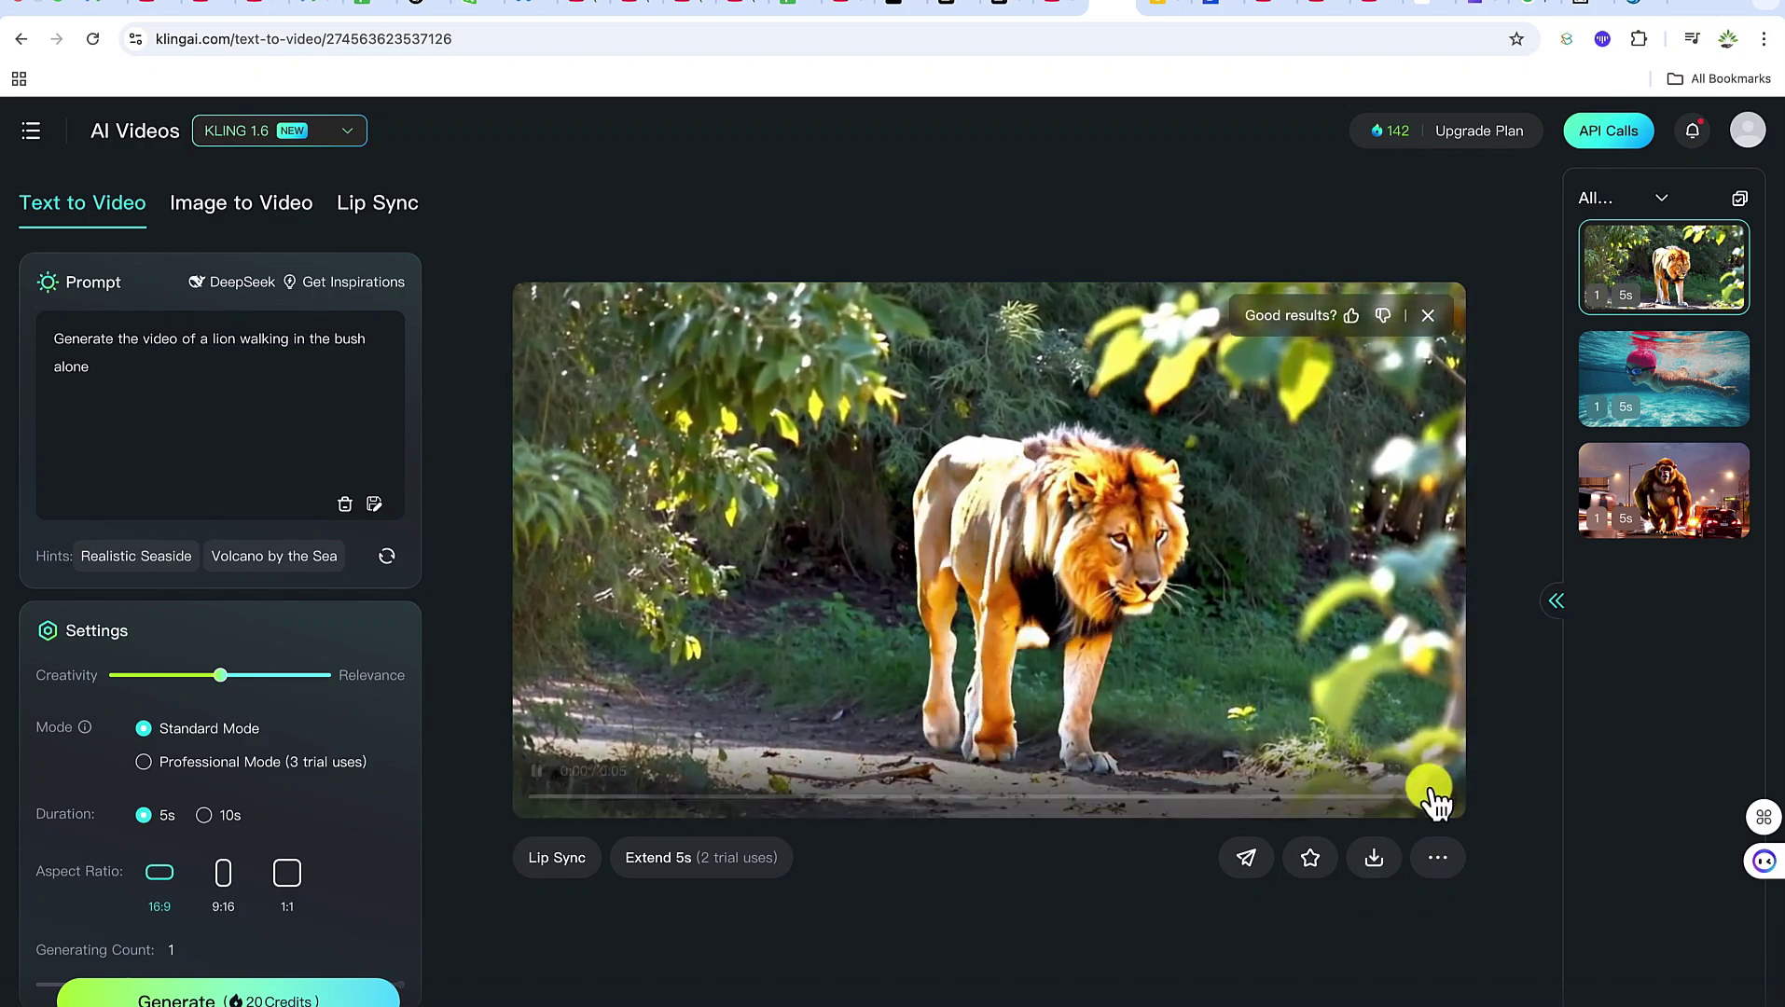
- Watch the 5-second lion clip full screen, exit it, then download it with watermark
left_click(1433, 794)
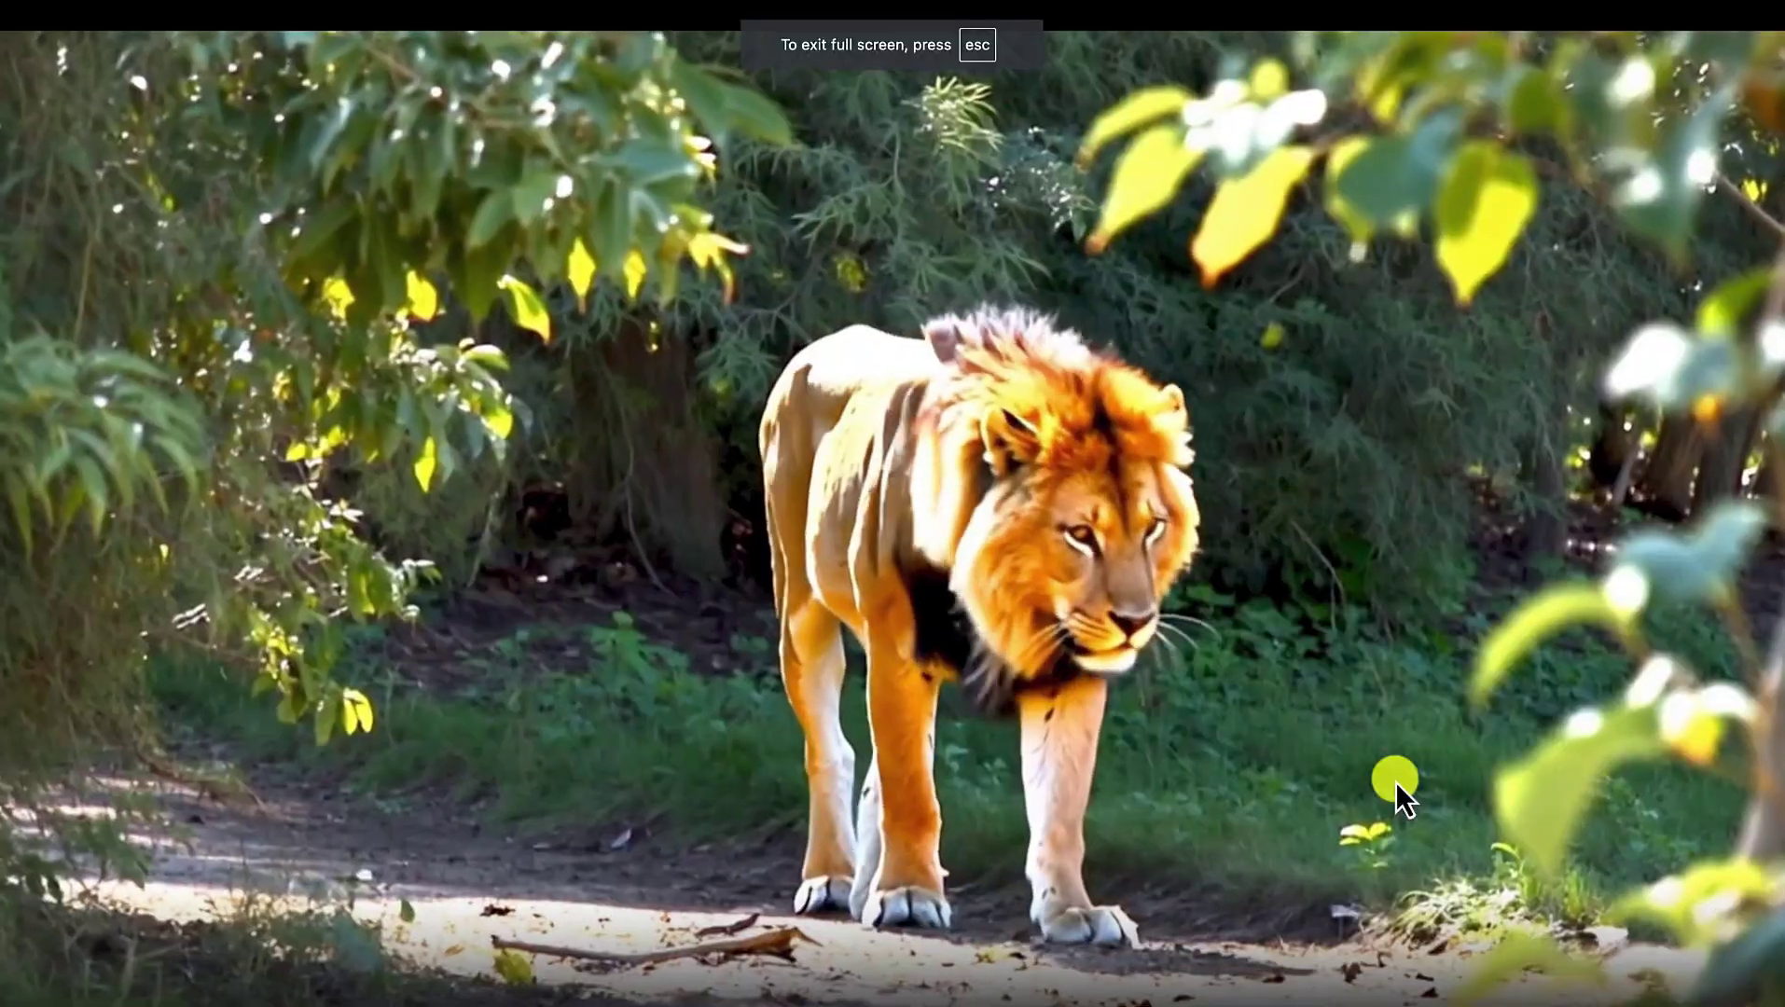
key("Escape")
mouse_move(1365, 853)
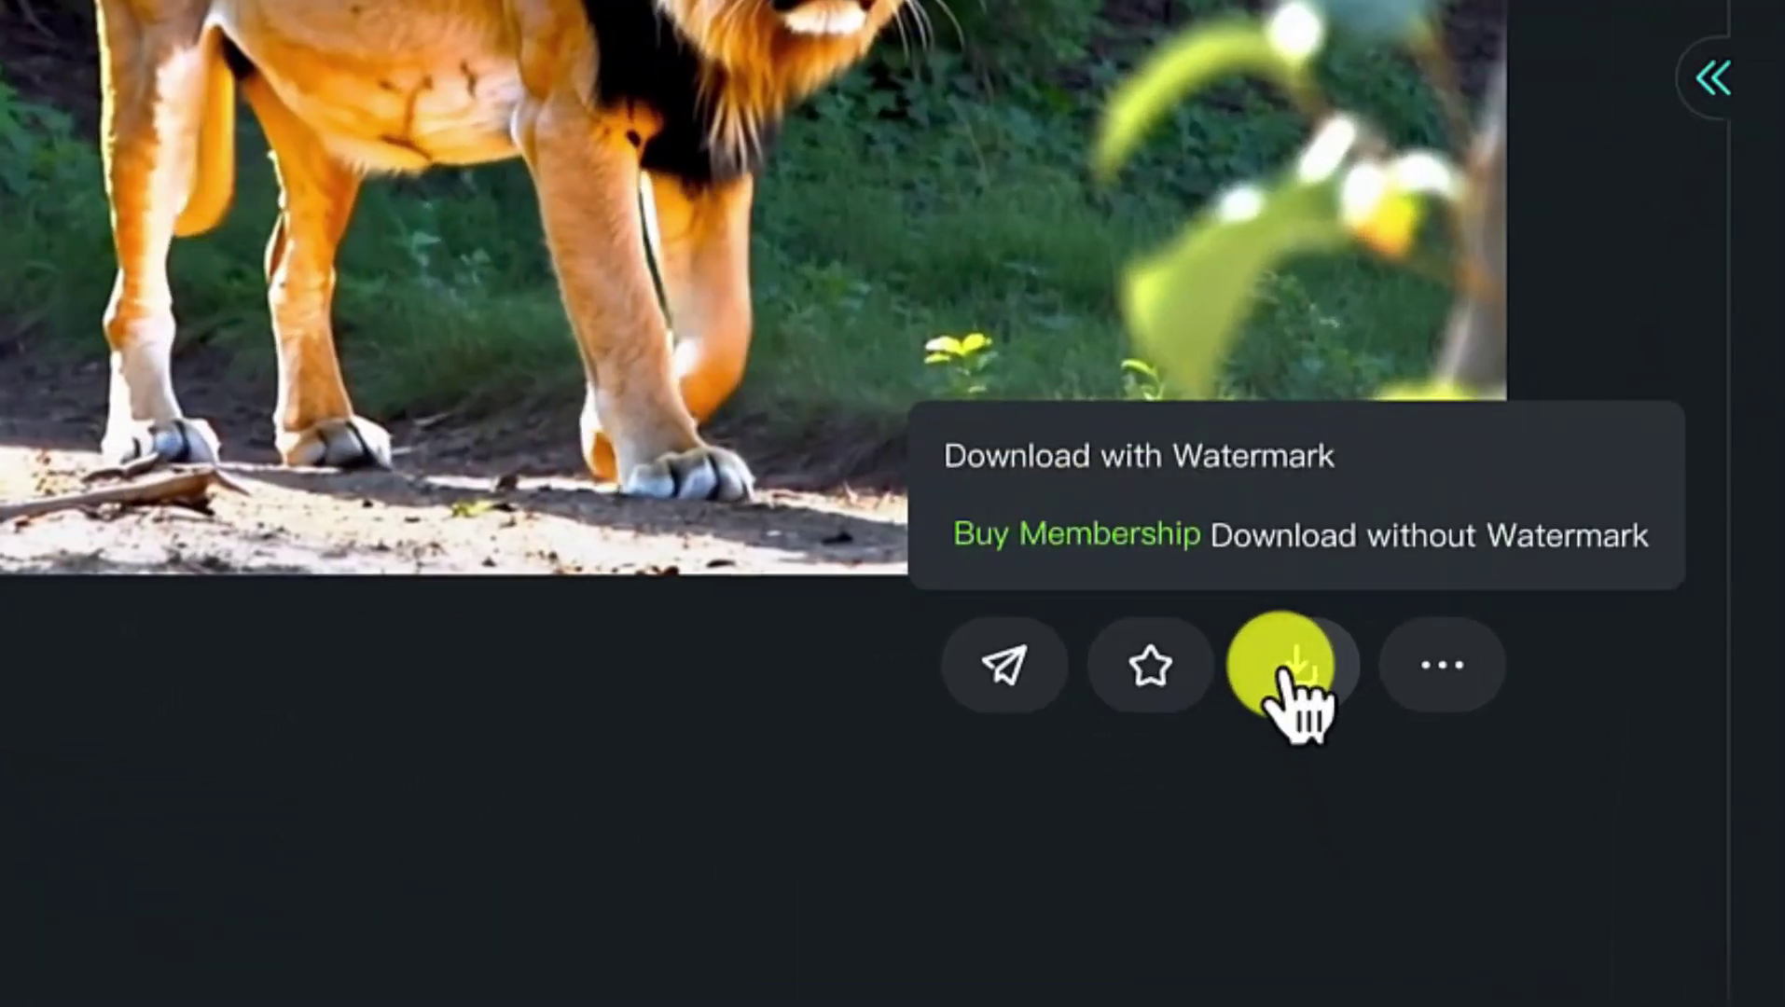
left_click(1287, 674)
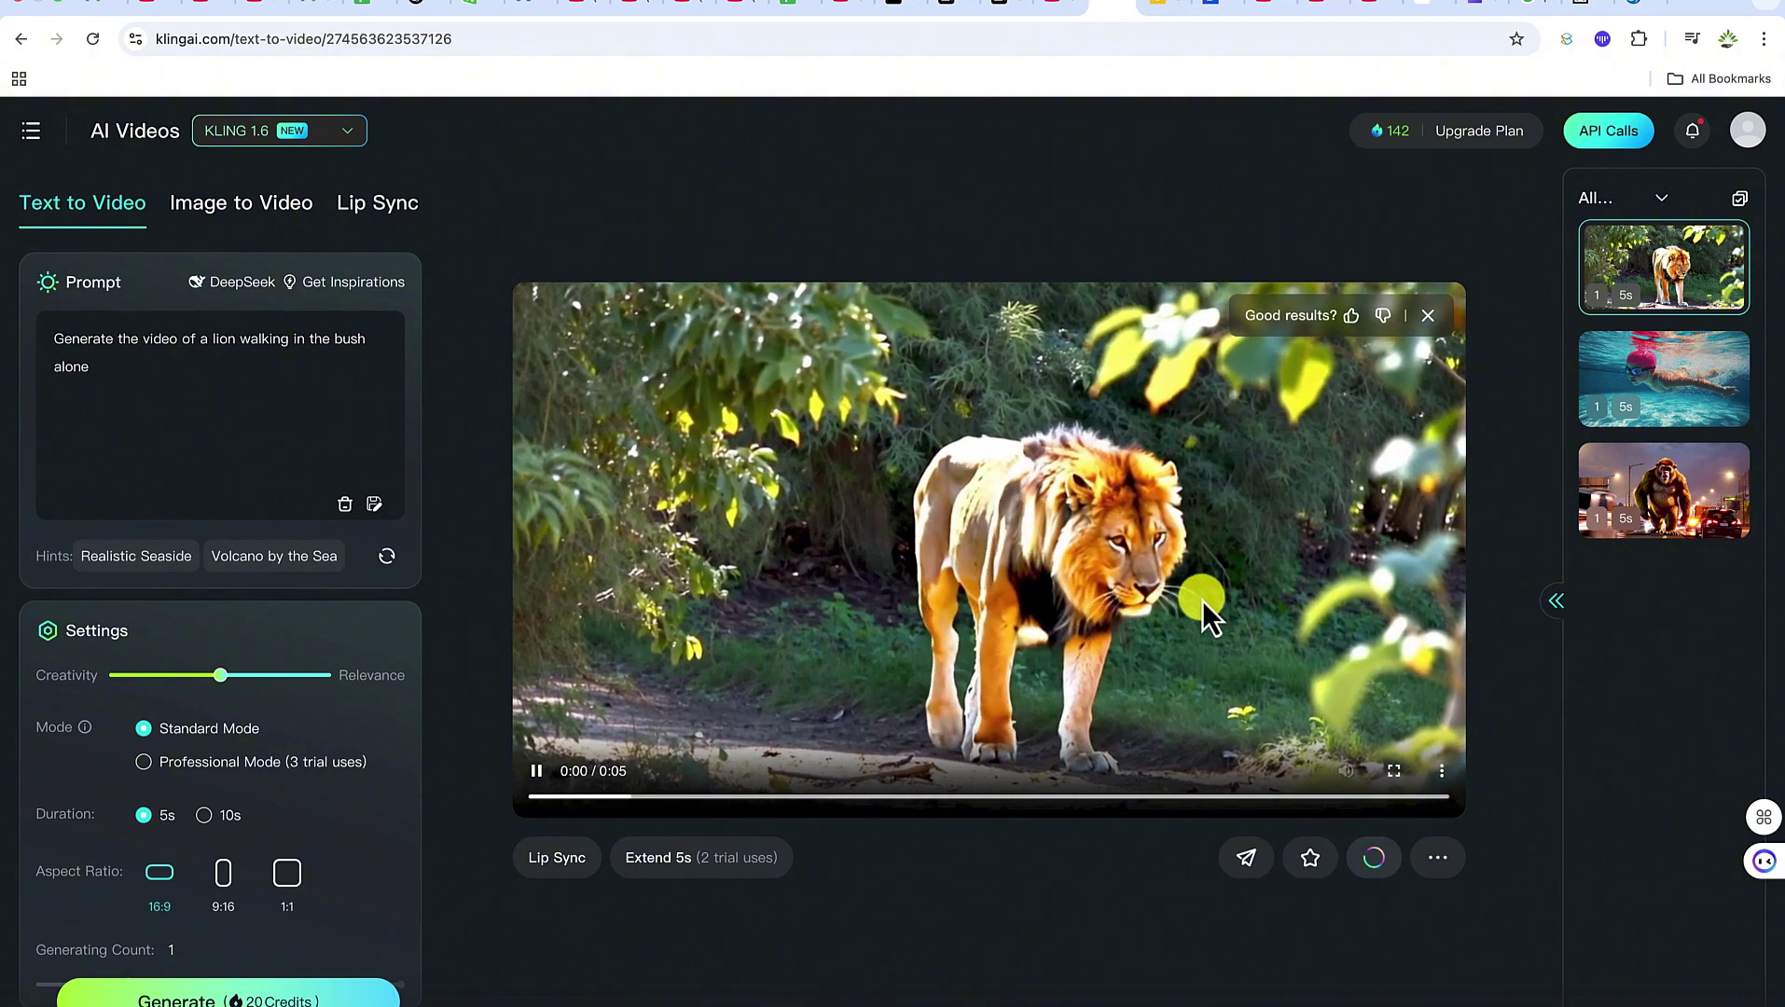
- Check the lion MP4 in Chrome's download history, then open the giant-monkey video from Assets
left_click(1692, 47)
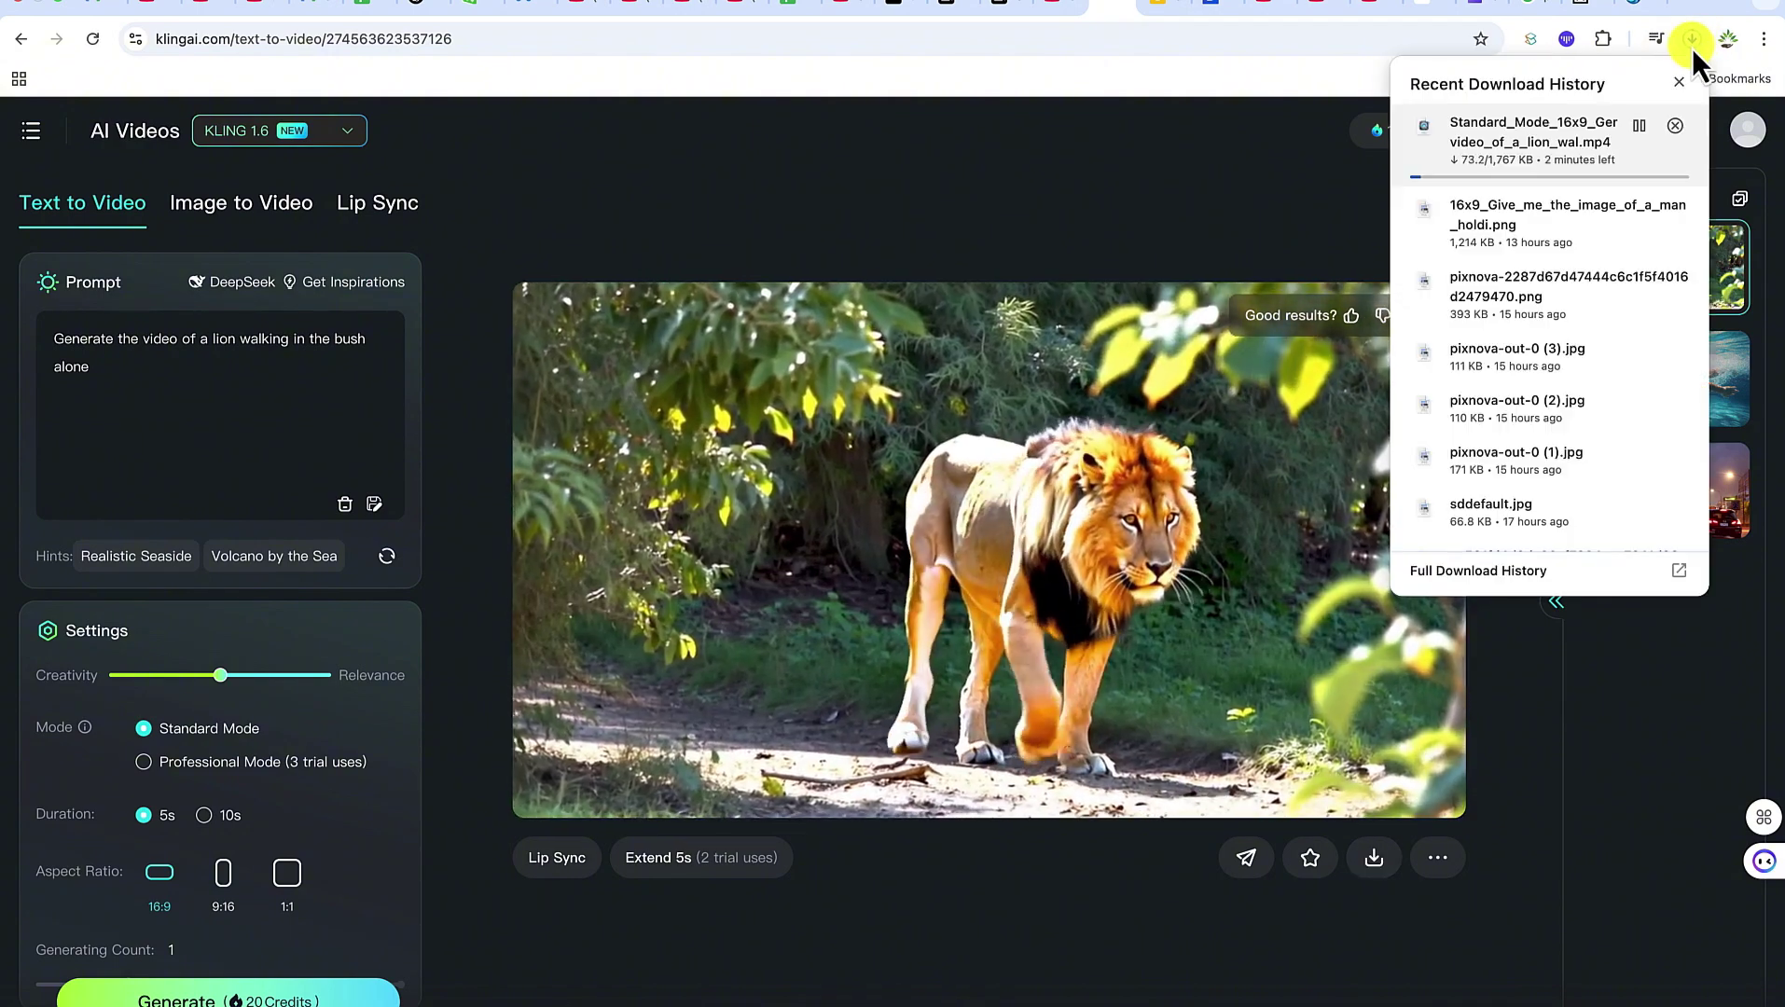
left_click(1676, 82)
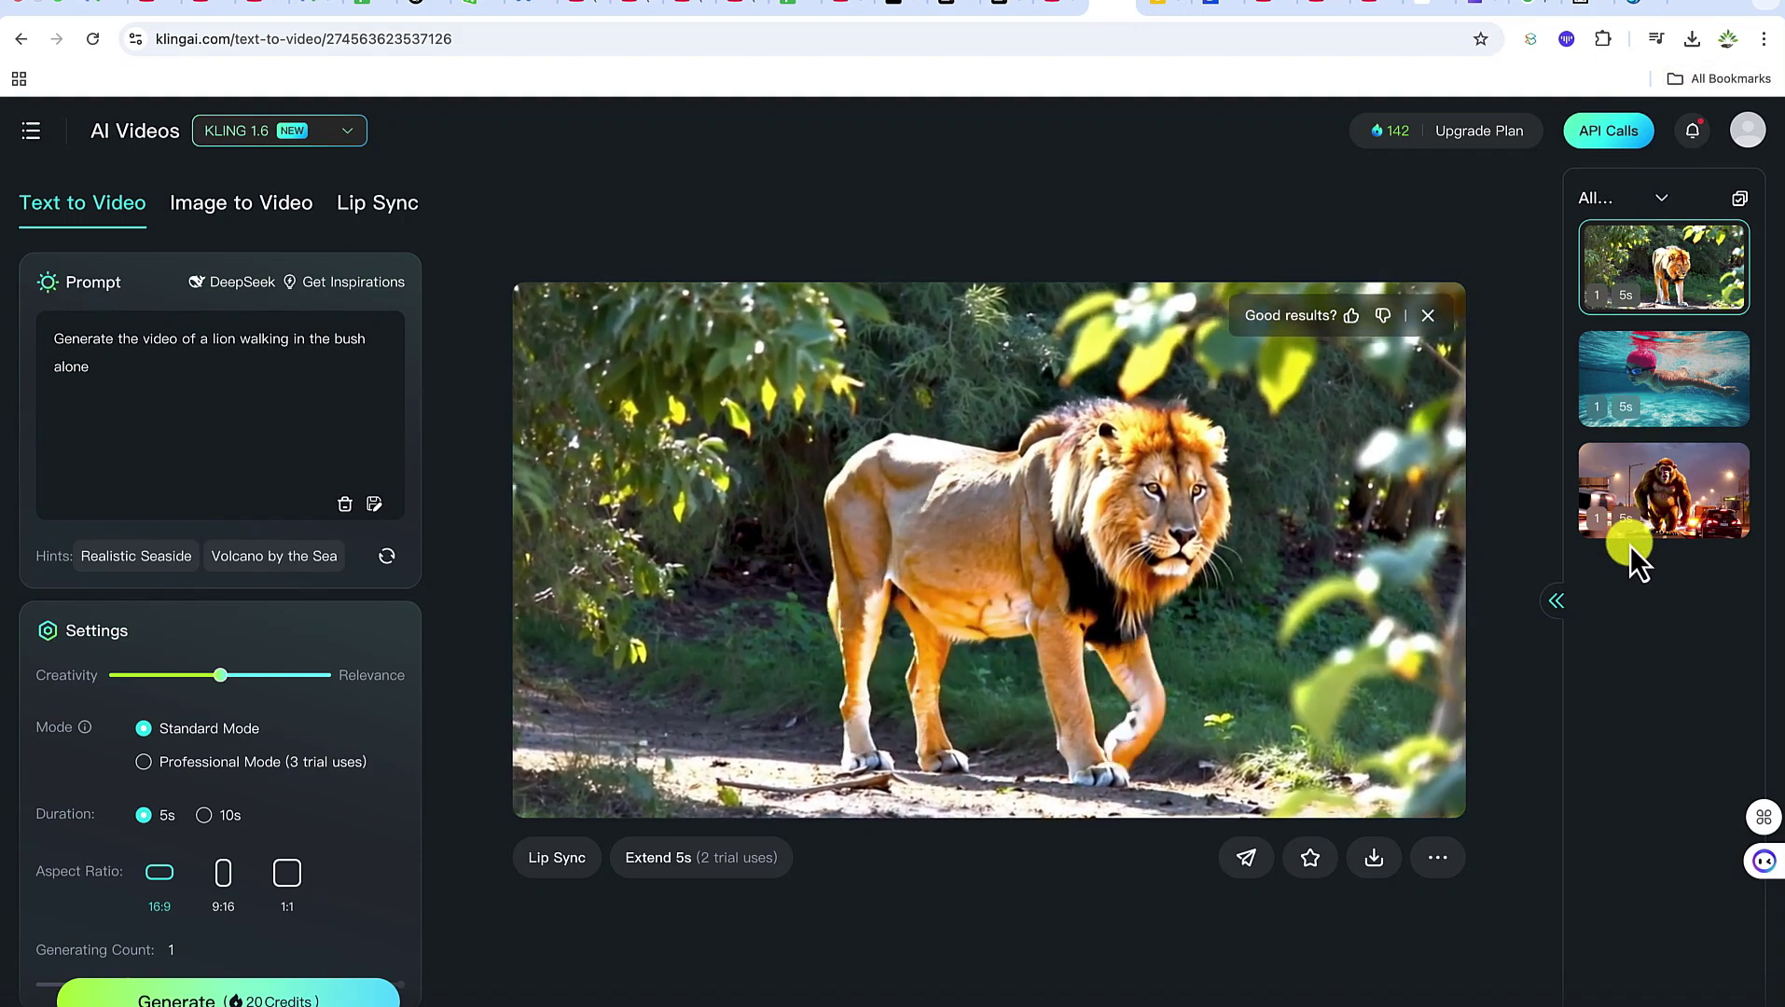
mouse_move(1650, 542)
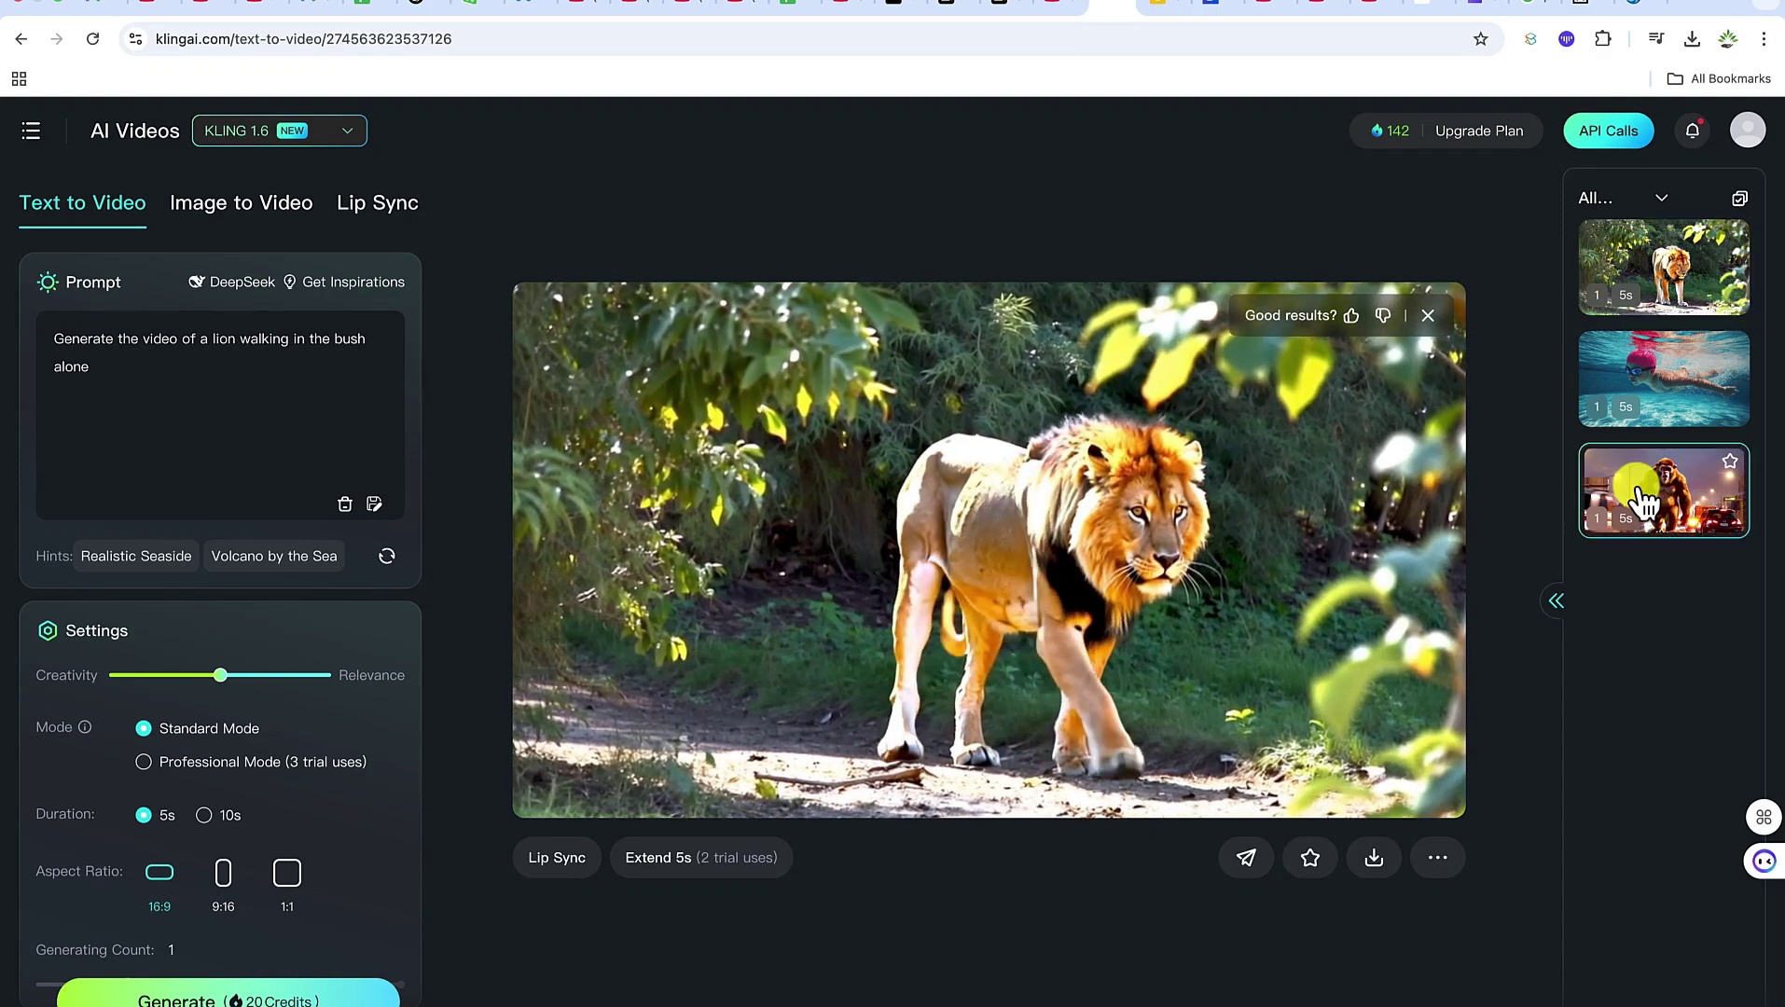
left_click(1641, 499)
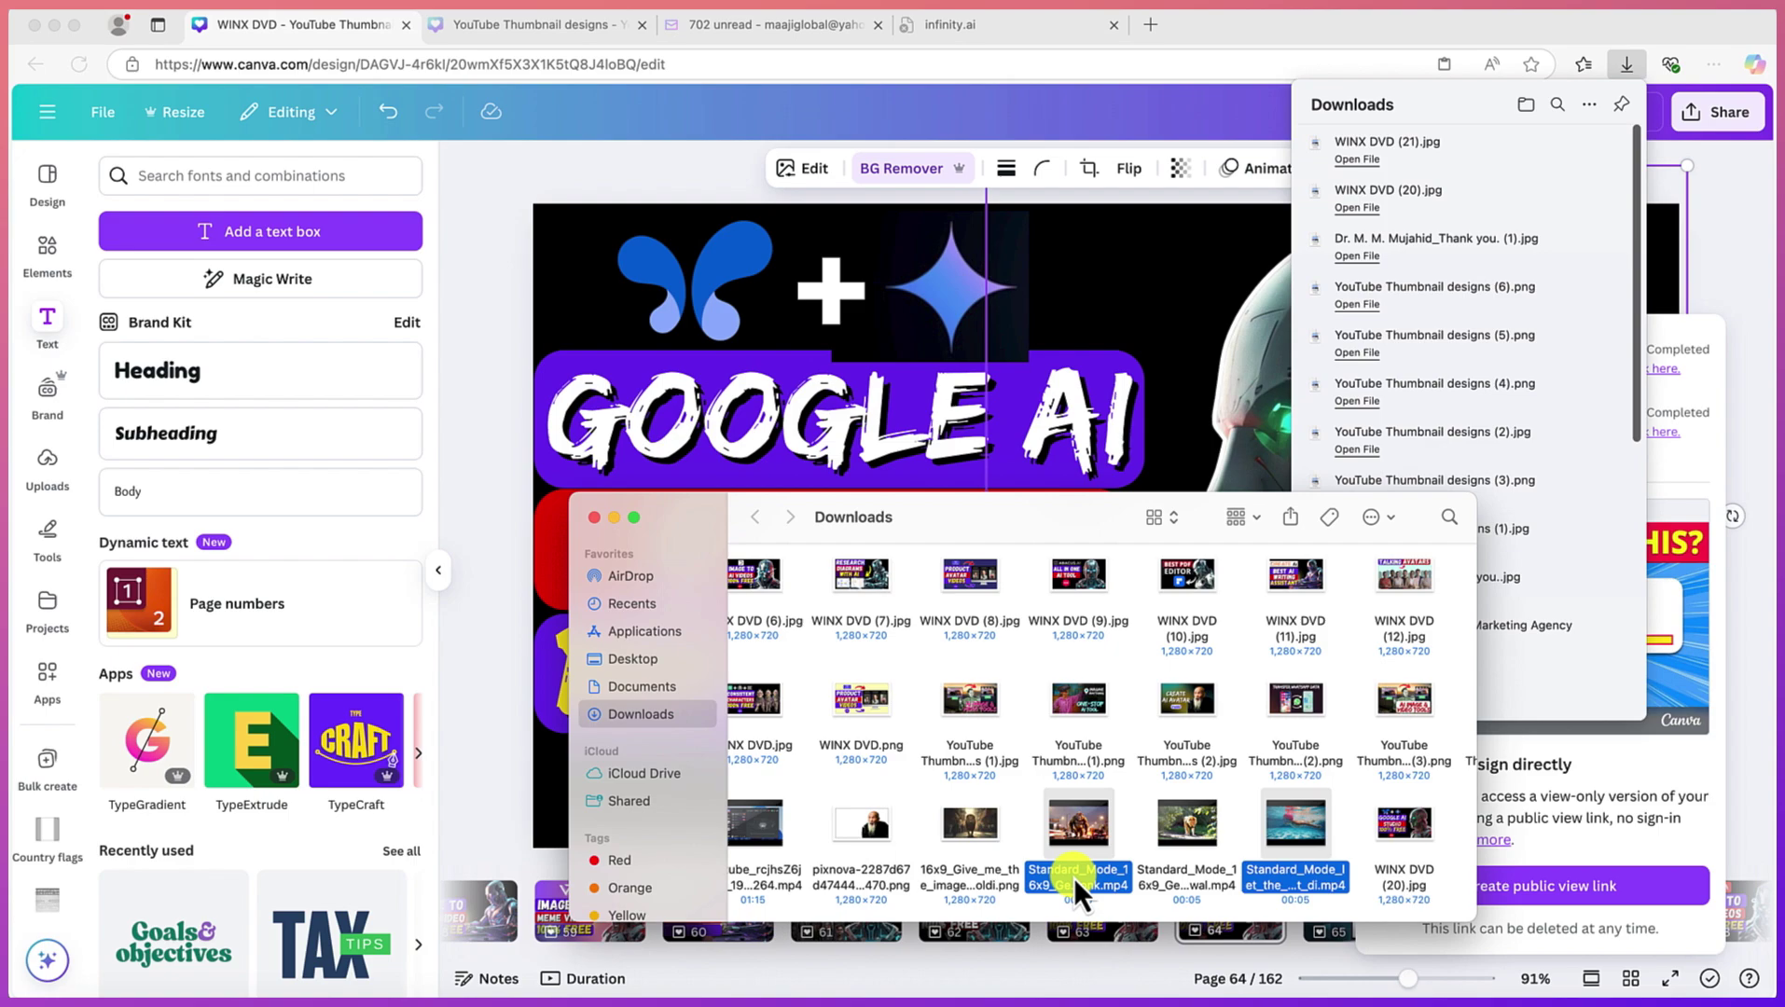
- Open the swimmer and giant-monkey MP4s from Downloads and play the monkey clip in QuickTime
double_click(1073, 878)
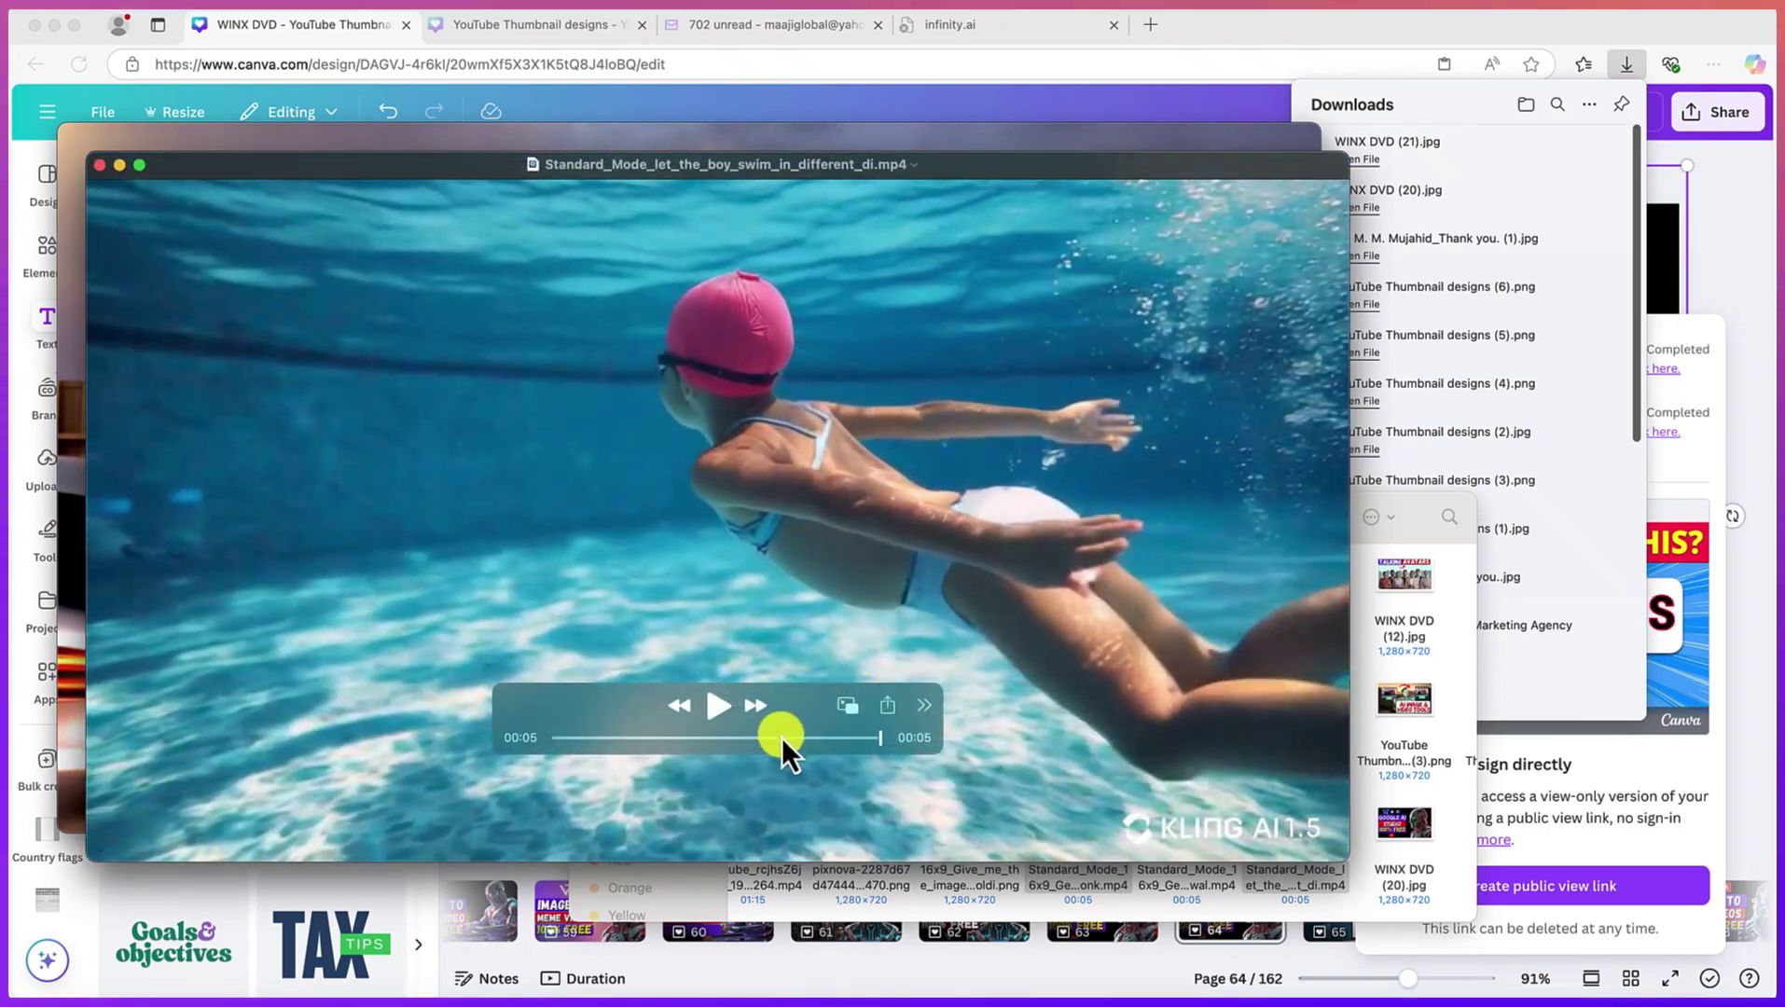
left_click(1407, 850)
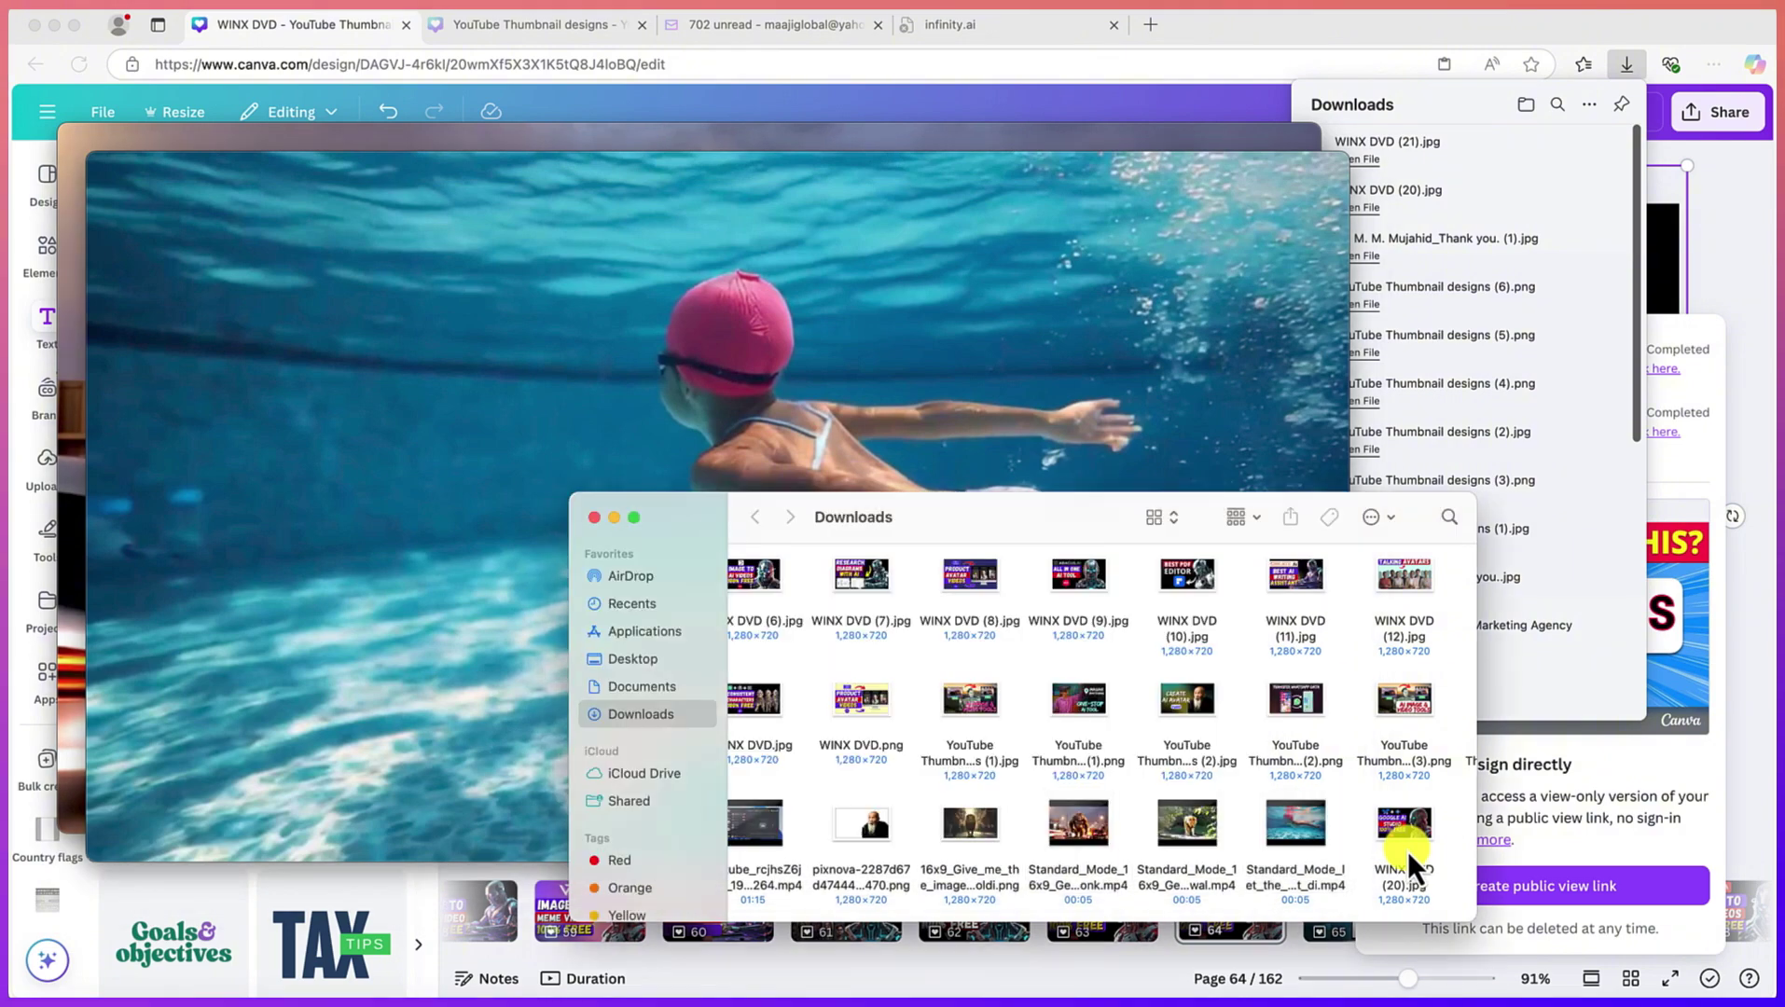
double_click(1072, 880)
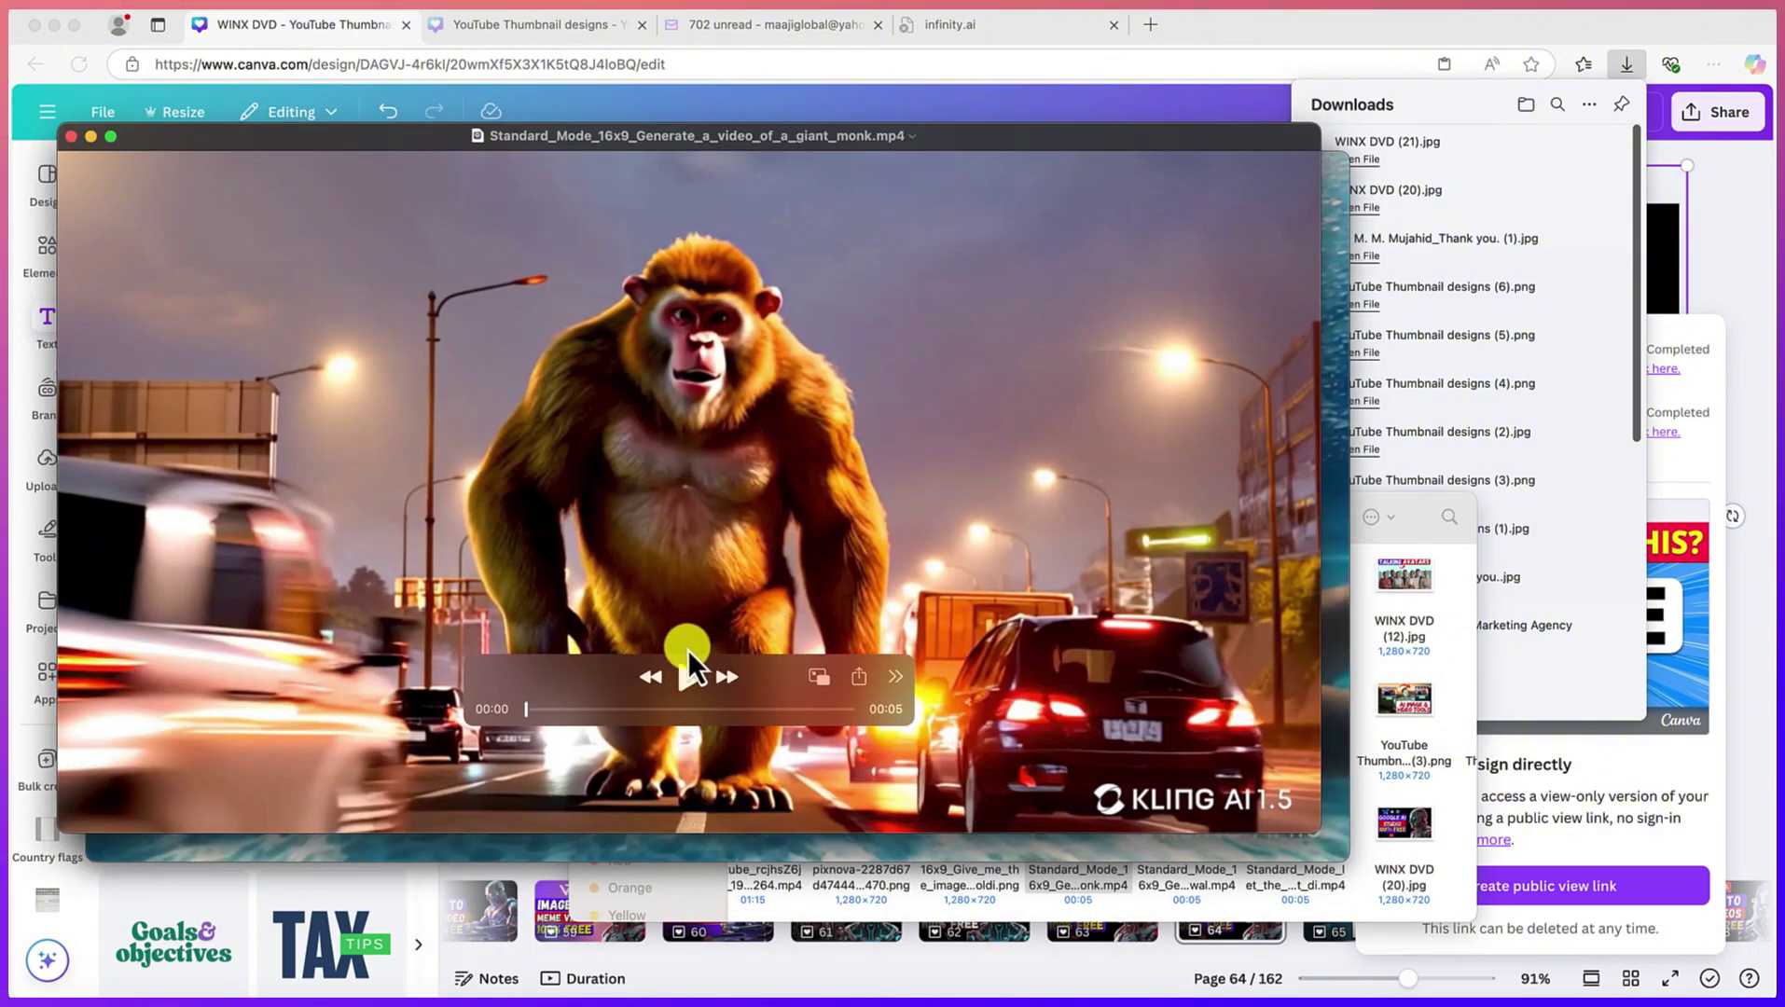
left_click(691, 683)
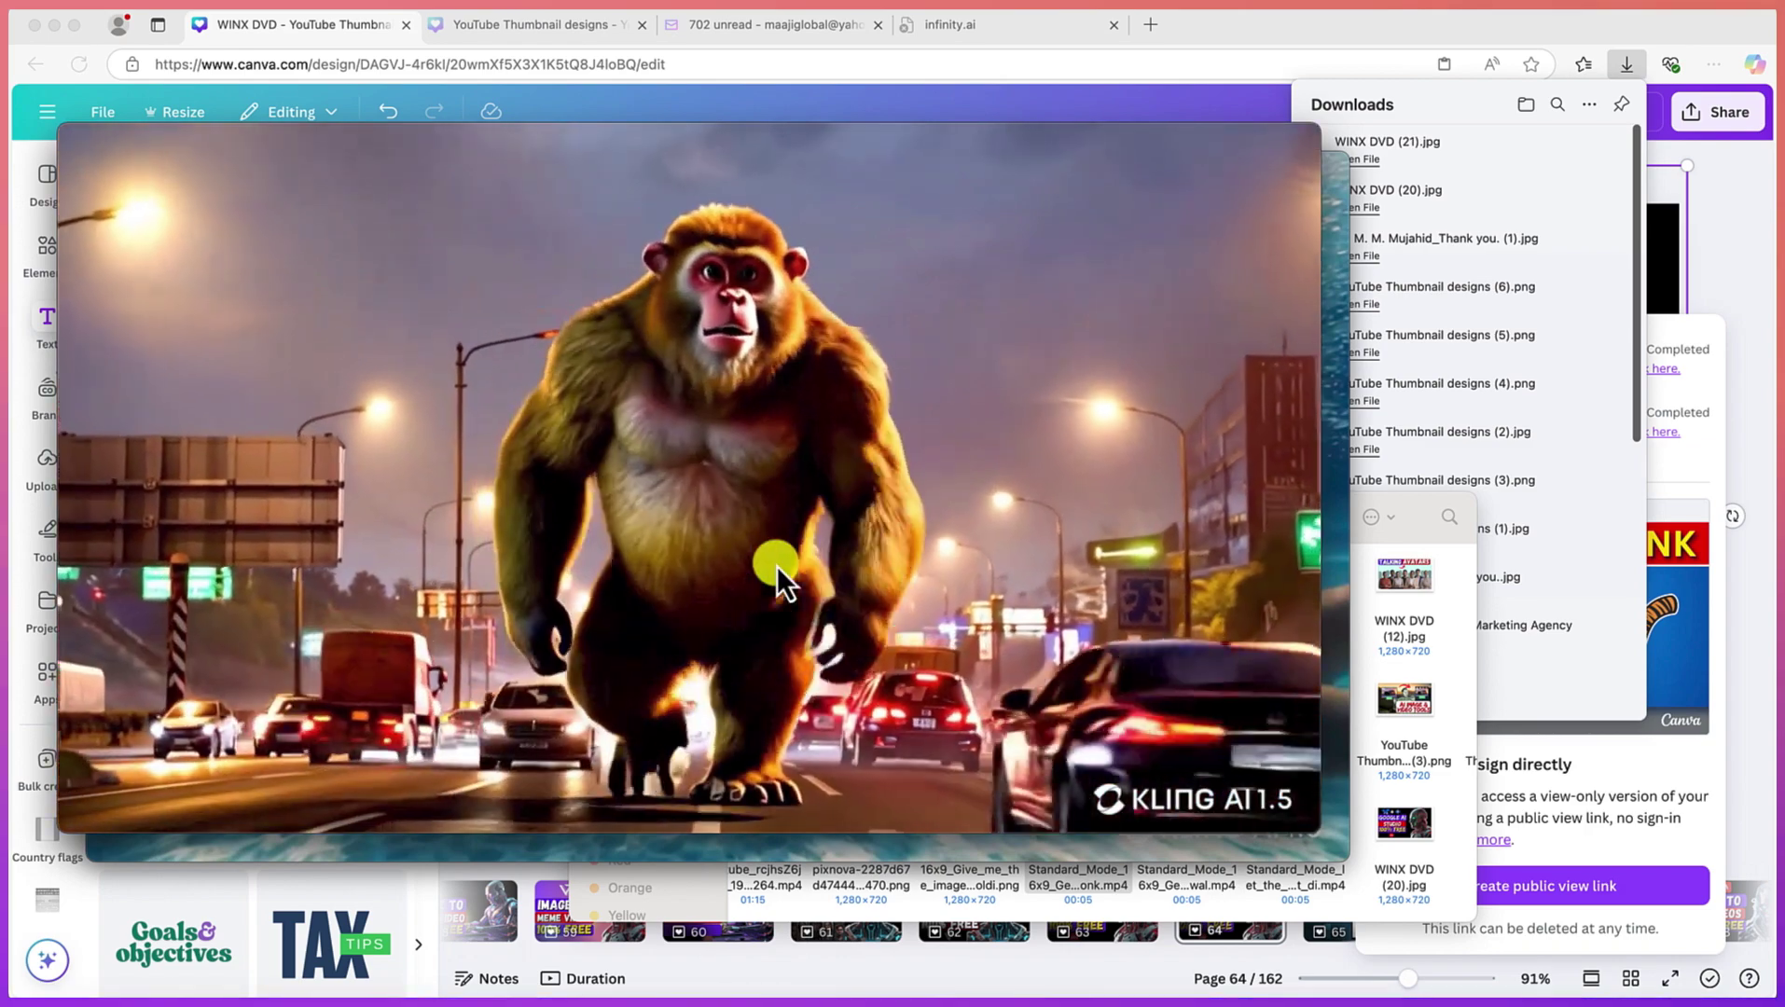